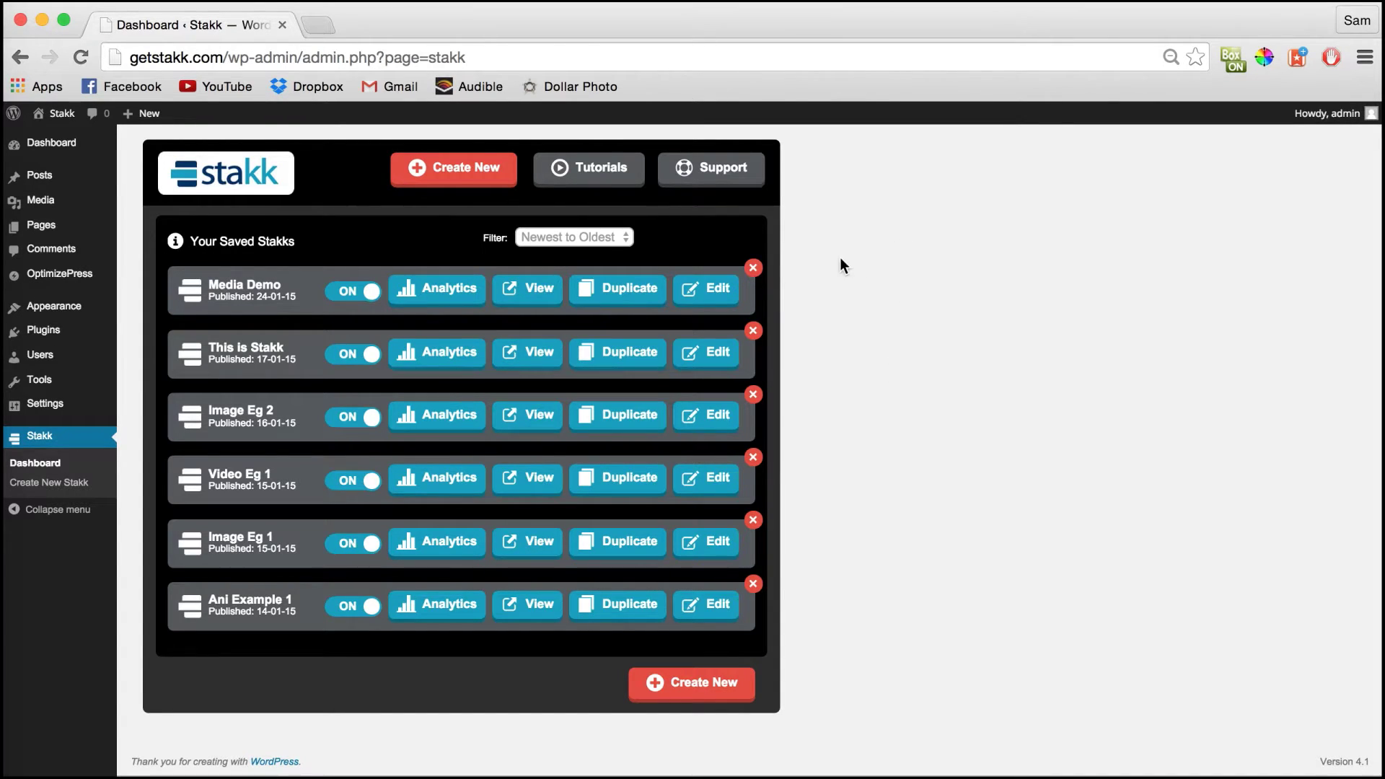
Step: Create a new Stakk titled "survey" and assign it to the Survey Example page
click(482, 177)
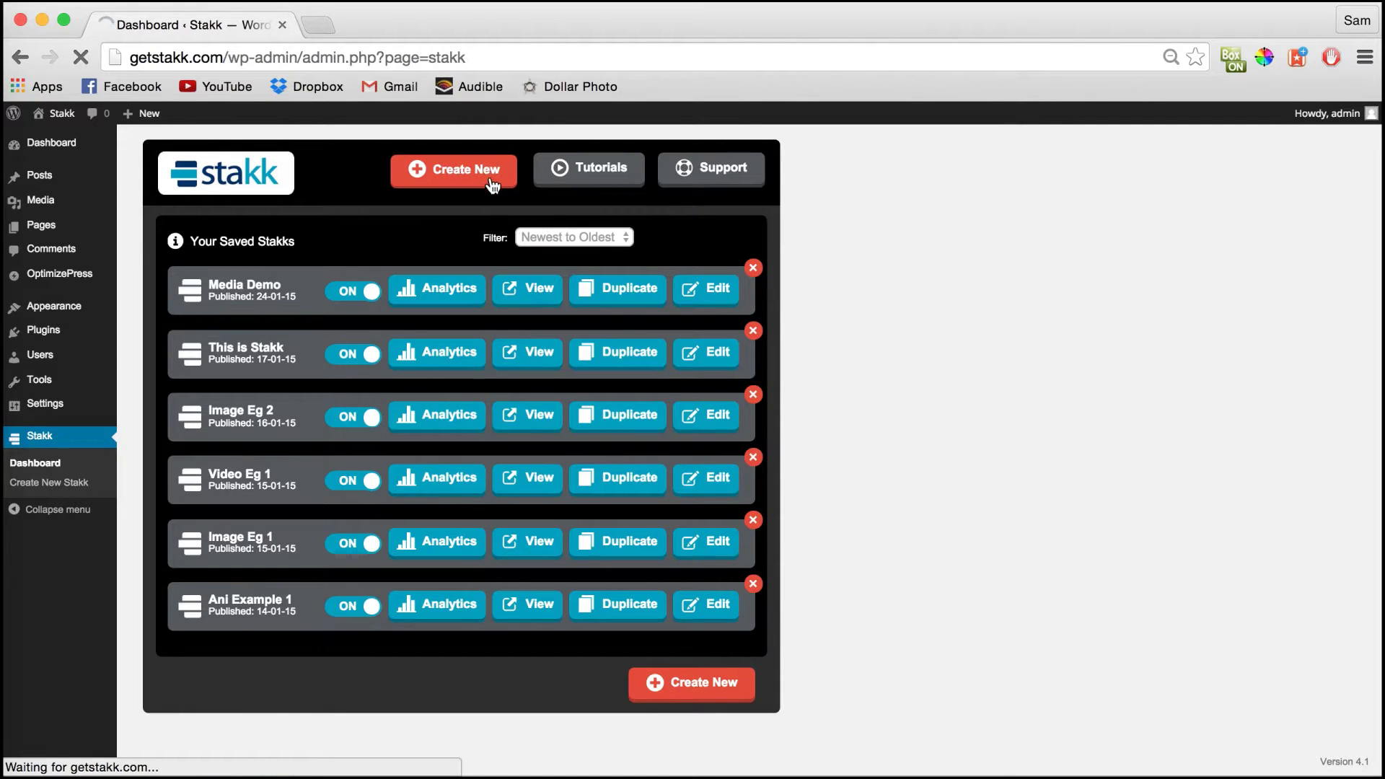
click(324, 398)
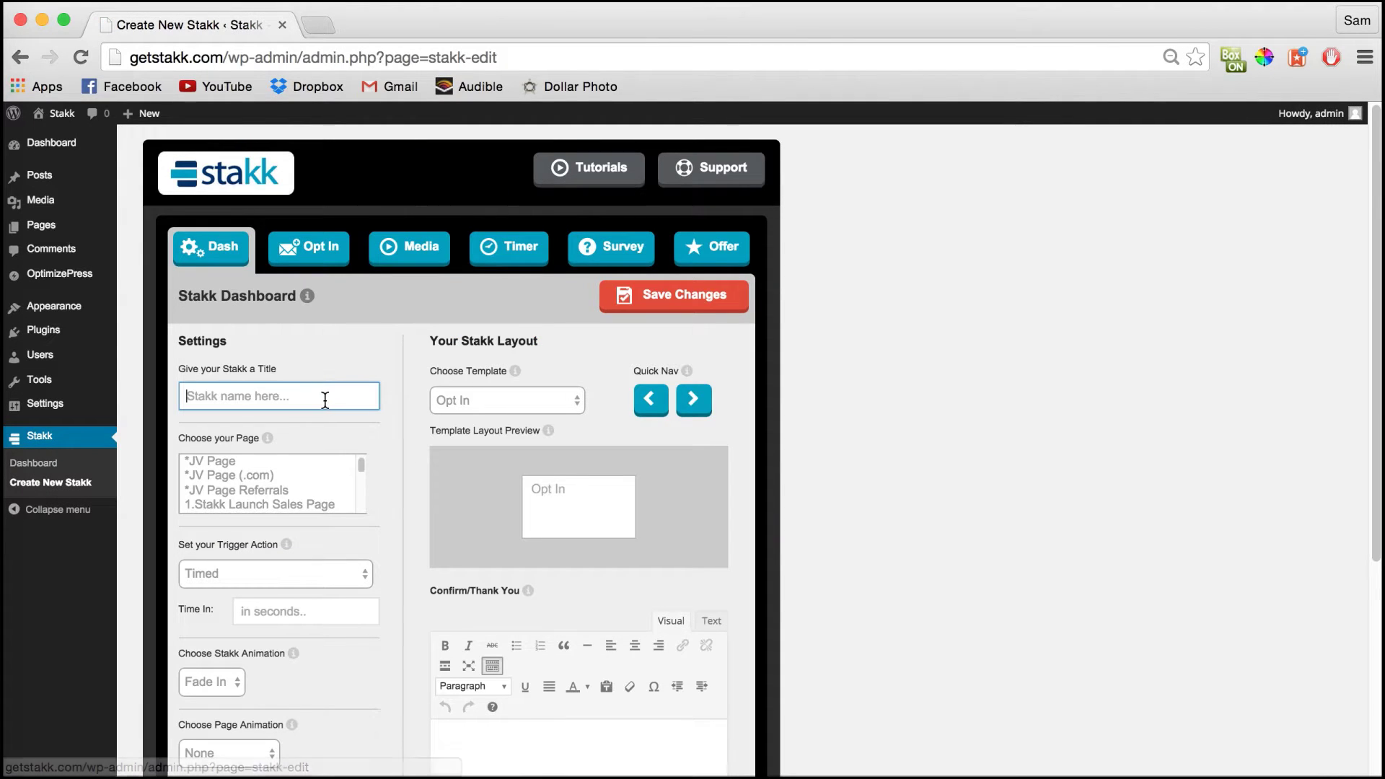
text(survey)
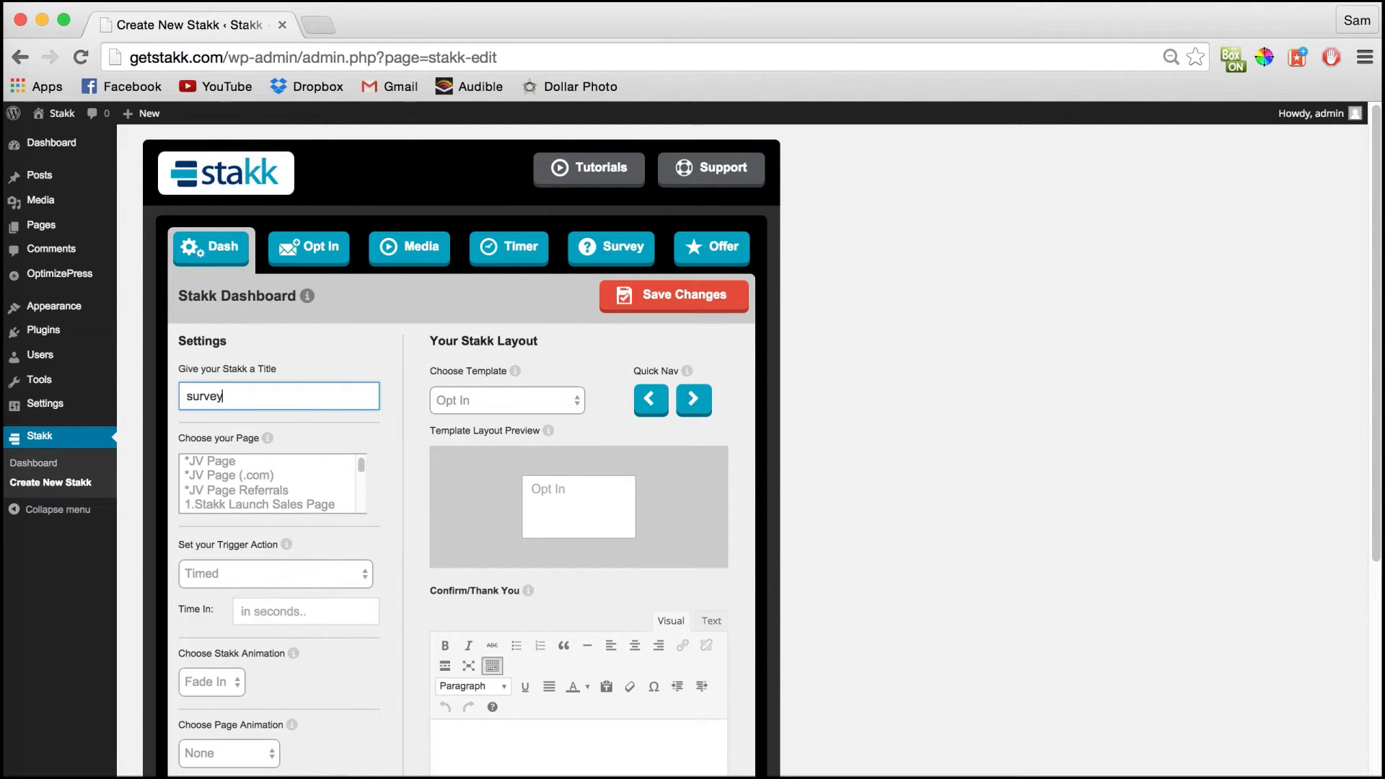
drag(362, 469, 365, 500)
click(359, 491)
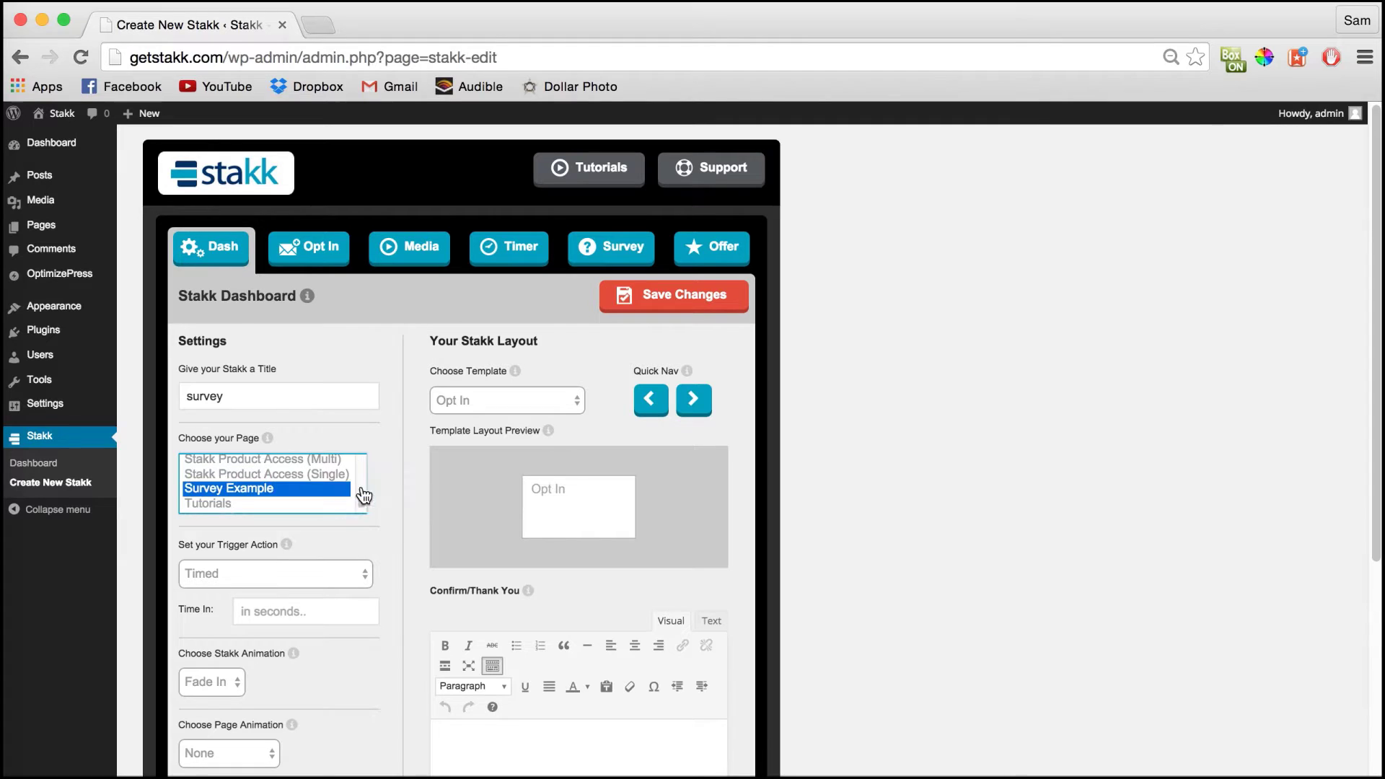
click(423, 513)
Step: Set the timed trigger to fire after 2 seconds
drag(1376, 216, 1373, 319)
click(302, 467)
text(2)
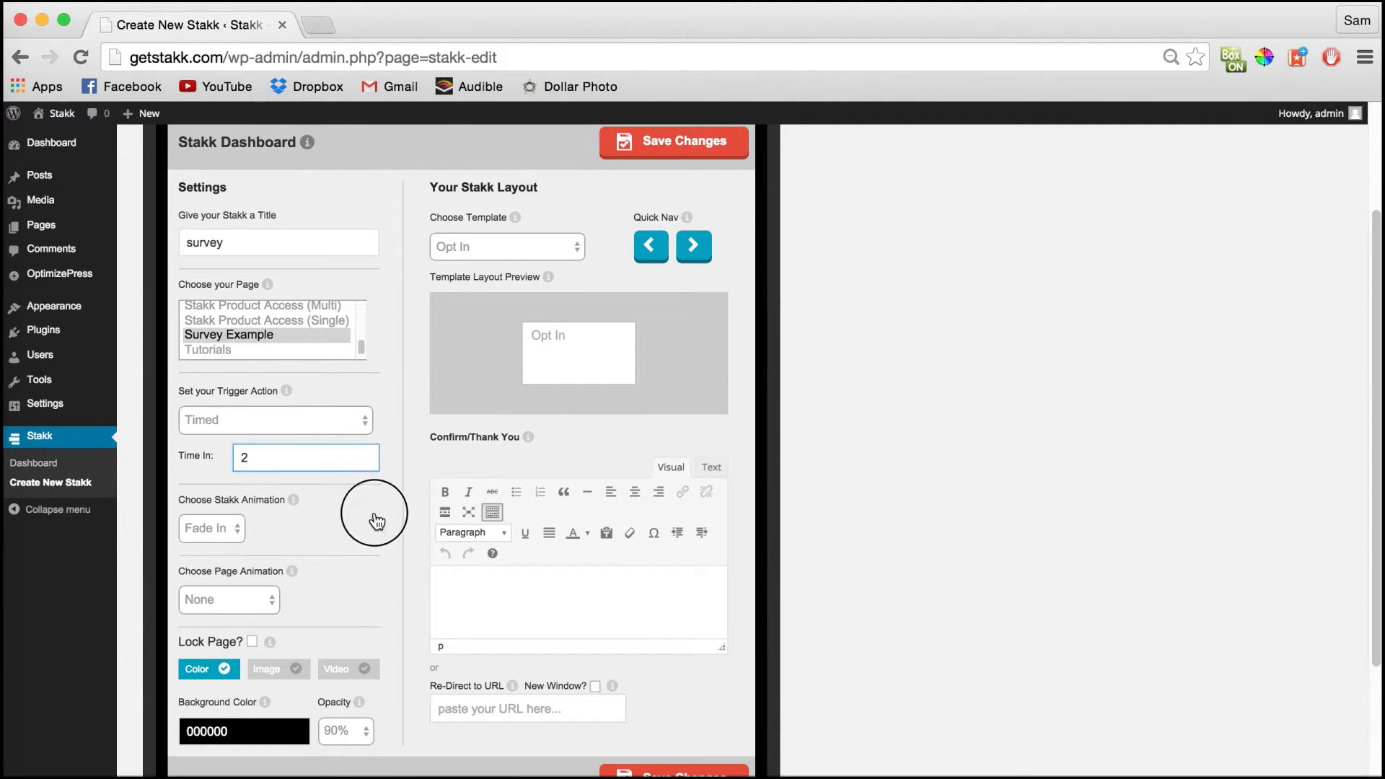
Step: Set the Stakk animation to Bounce and the page animation to Corner Shape
click(198, 529)
click(216, 560)
click(248, 591)
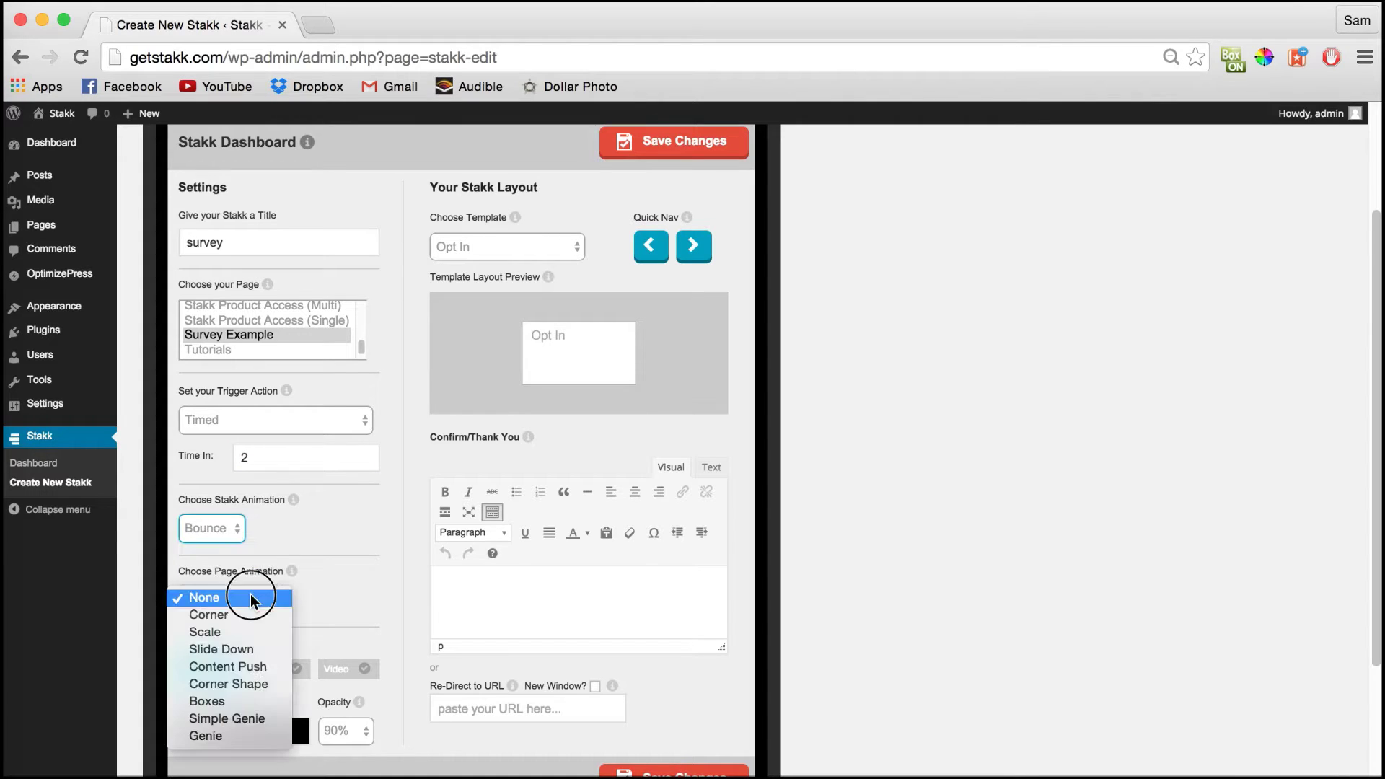
click(245, 685)
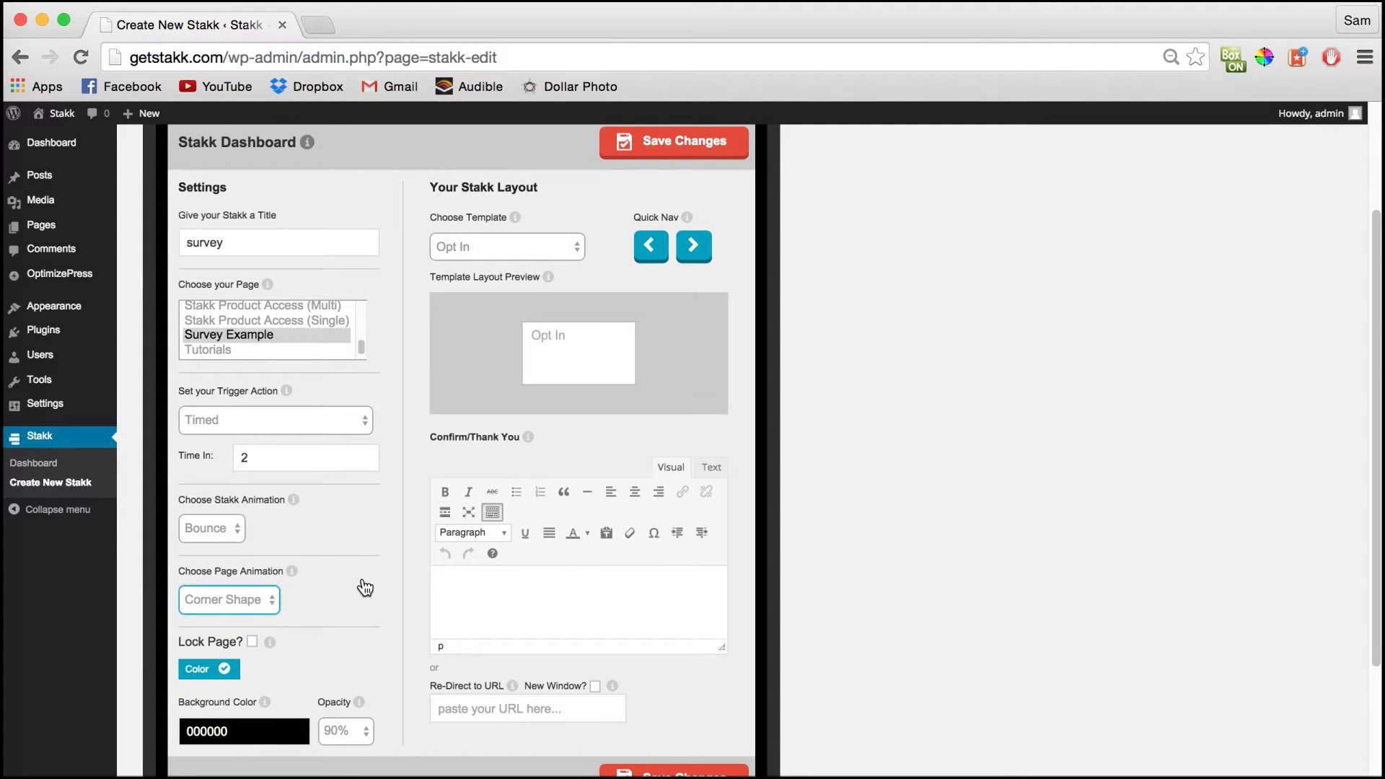
Step: Choose the Survey template for the Stakk layout and save the changes
drag(1372, 259, 1371, 208)
scroll(1367, 238, up, 2)
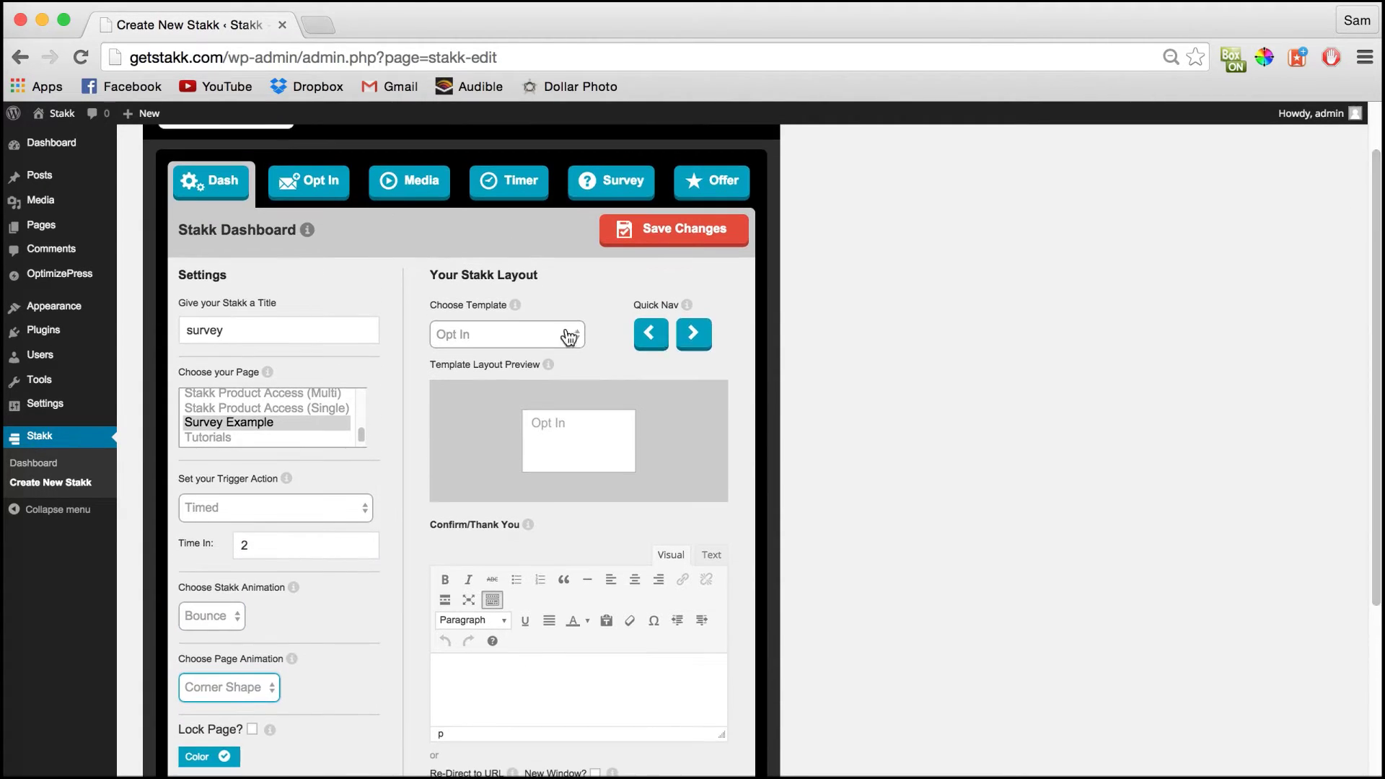
click(533, 334)
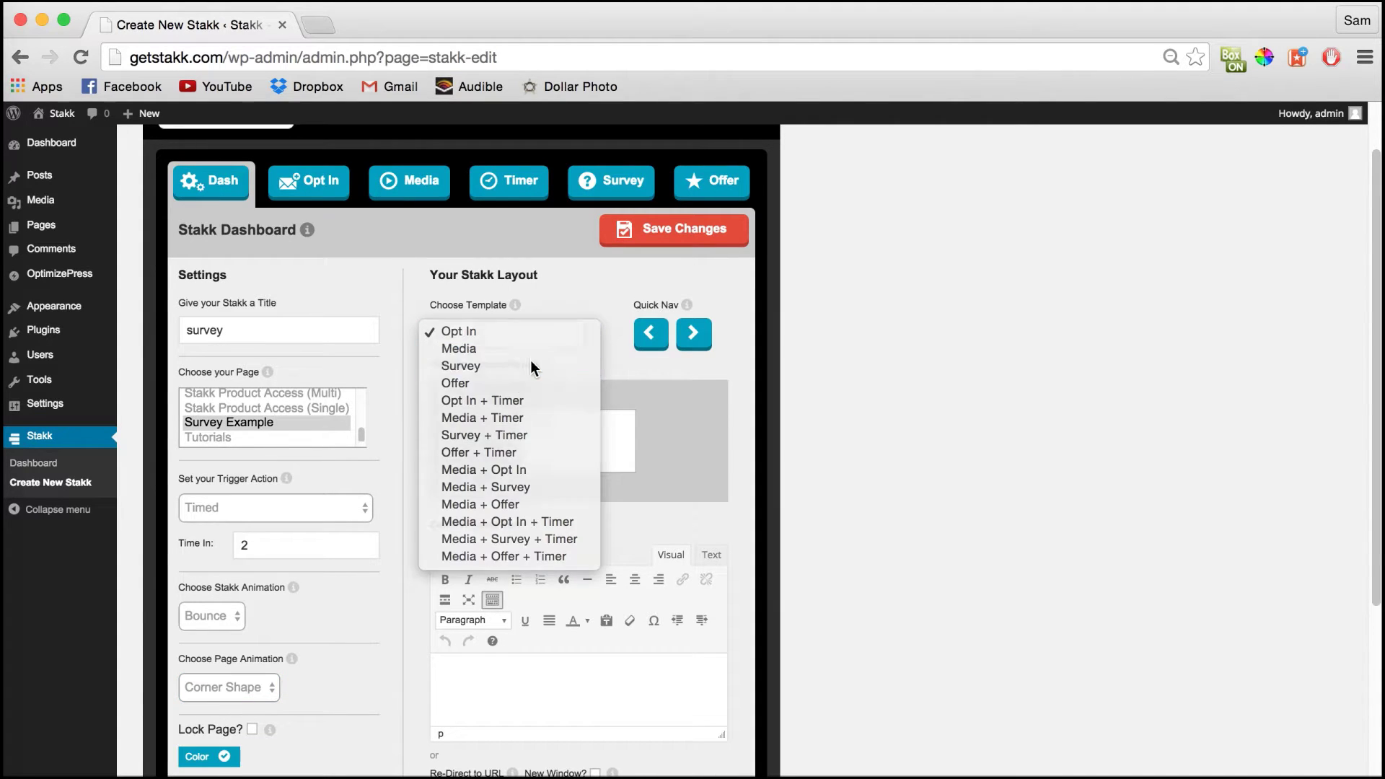
click(526, 364)
click(645, 244)
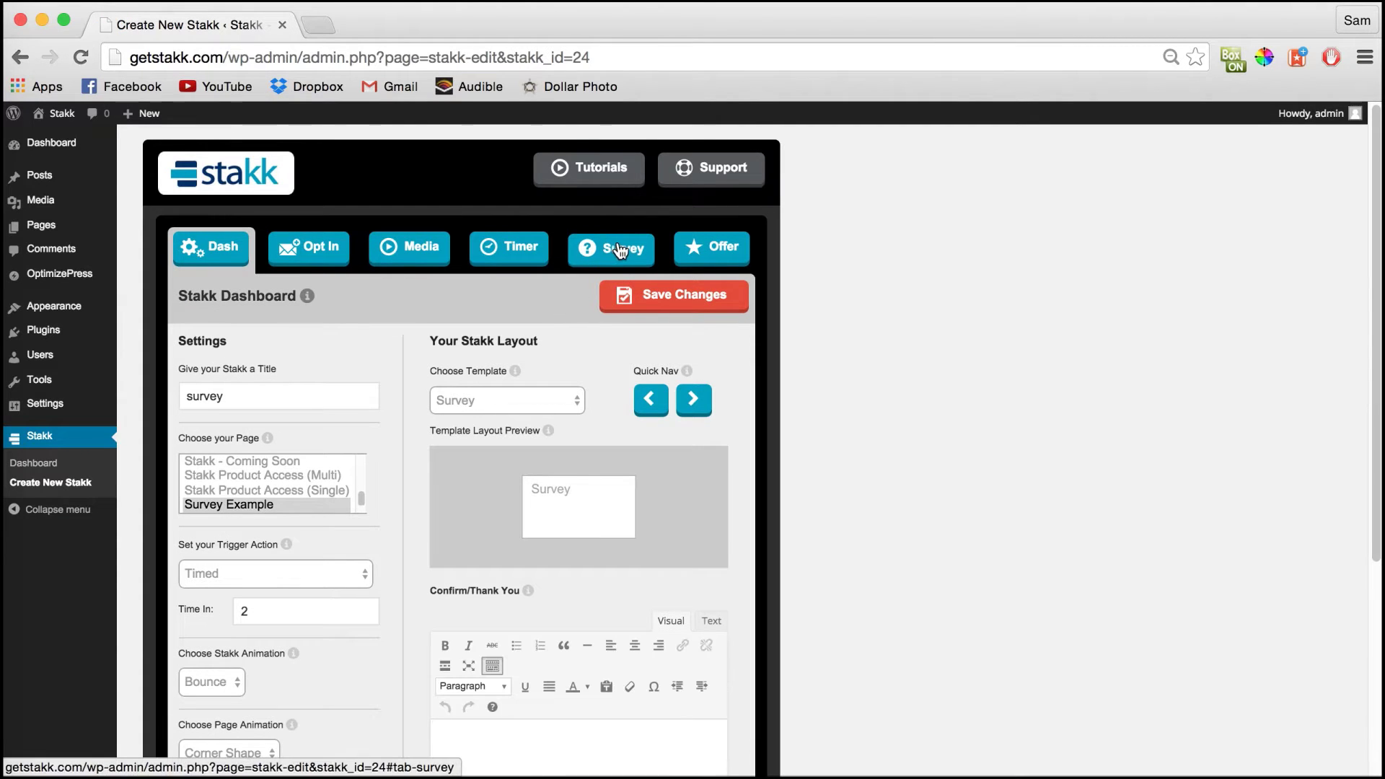
Step: In the survey settings, set the number of questions to 2 and give multiple-choice question 1 three choices
click(611, 248)
scroll(1262, 231, down, 2)
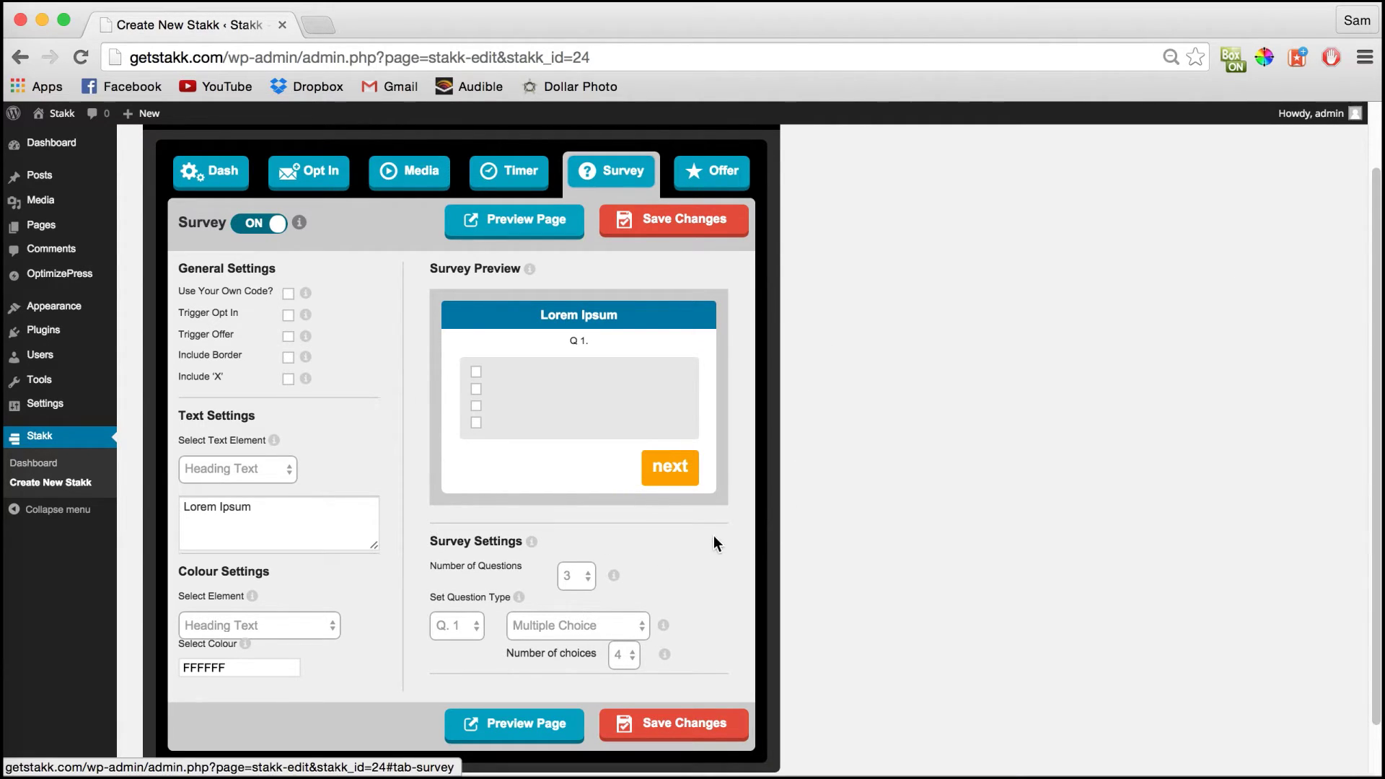
click(578, 575)
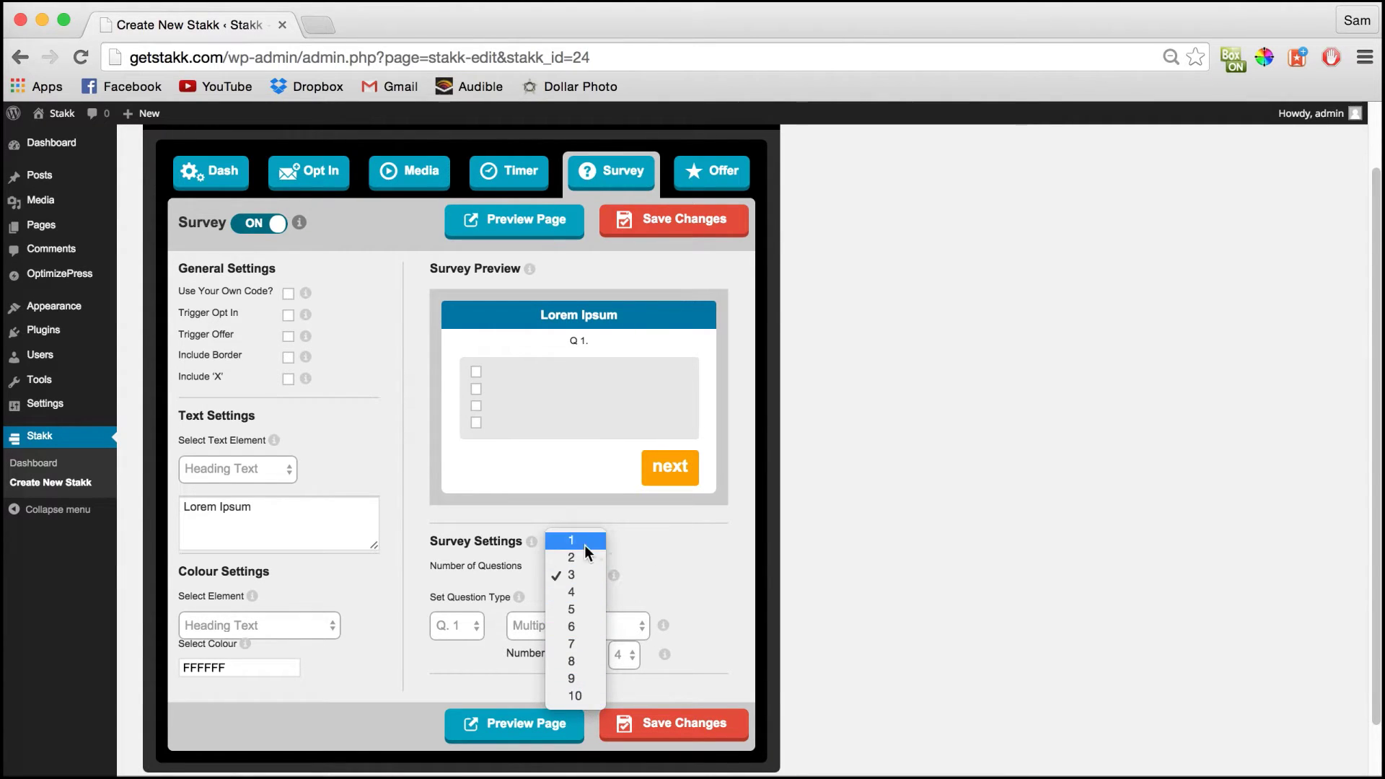
click(693, 557)
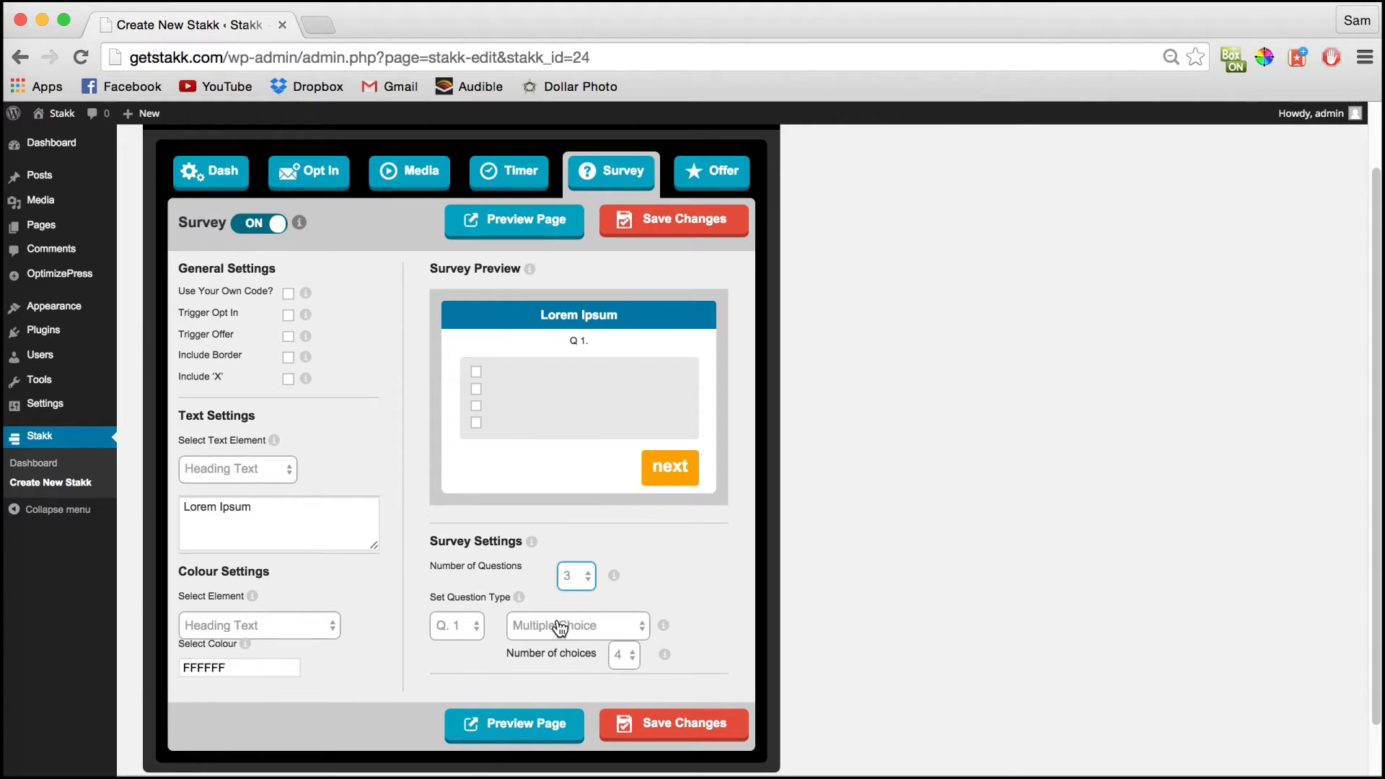
click(588, 585)
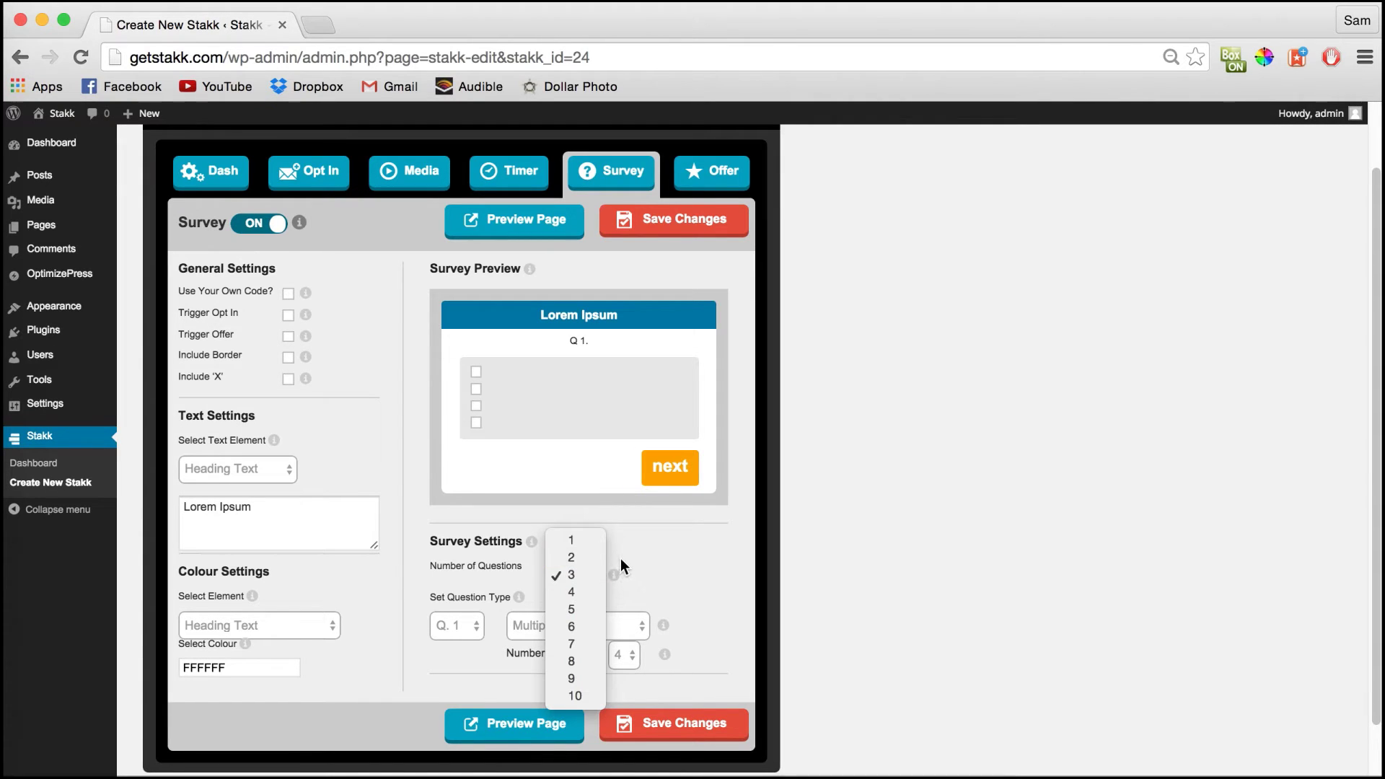
click(580, 557)
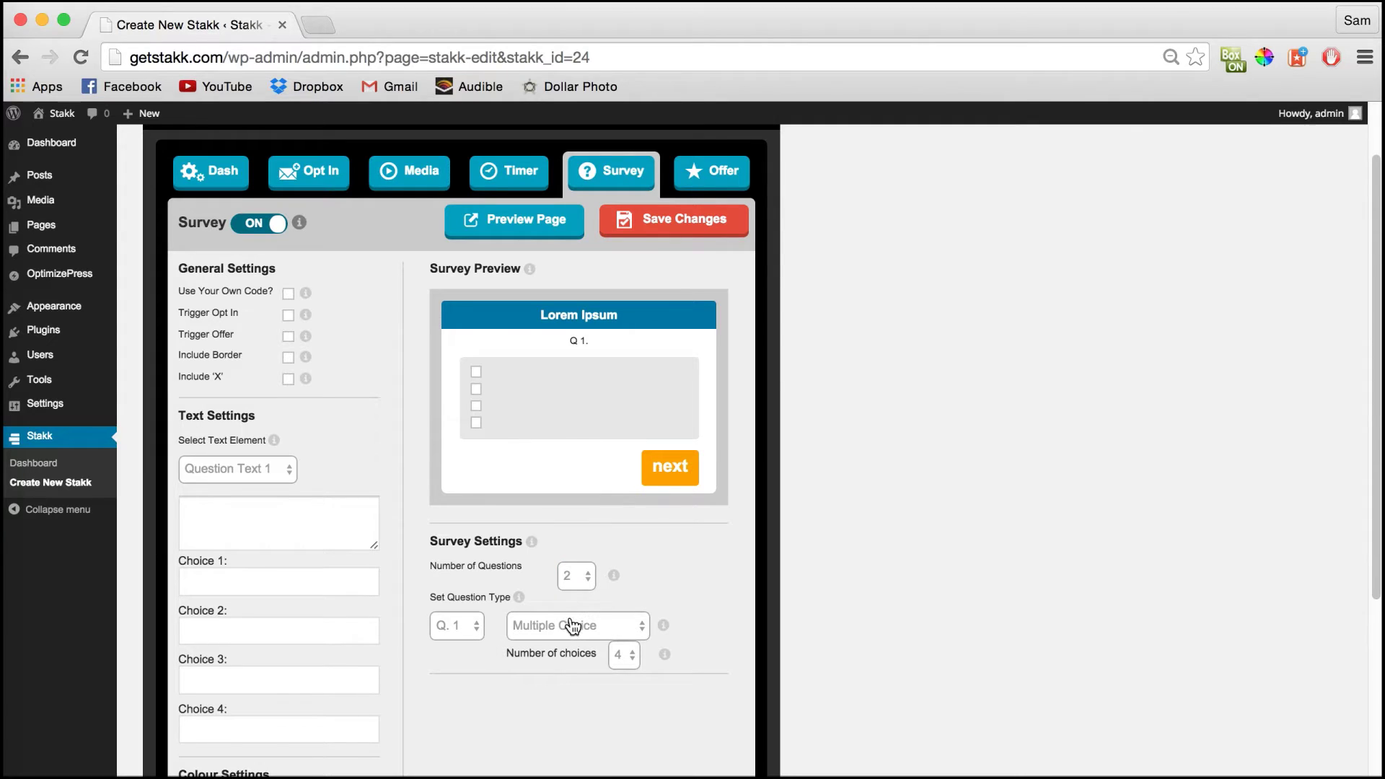
click(625, 654)
click(626, 638)
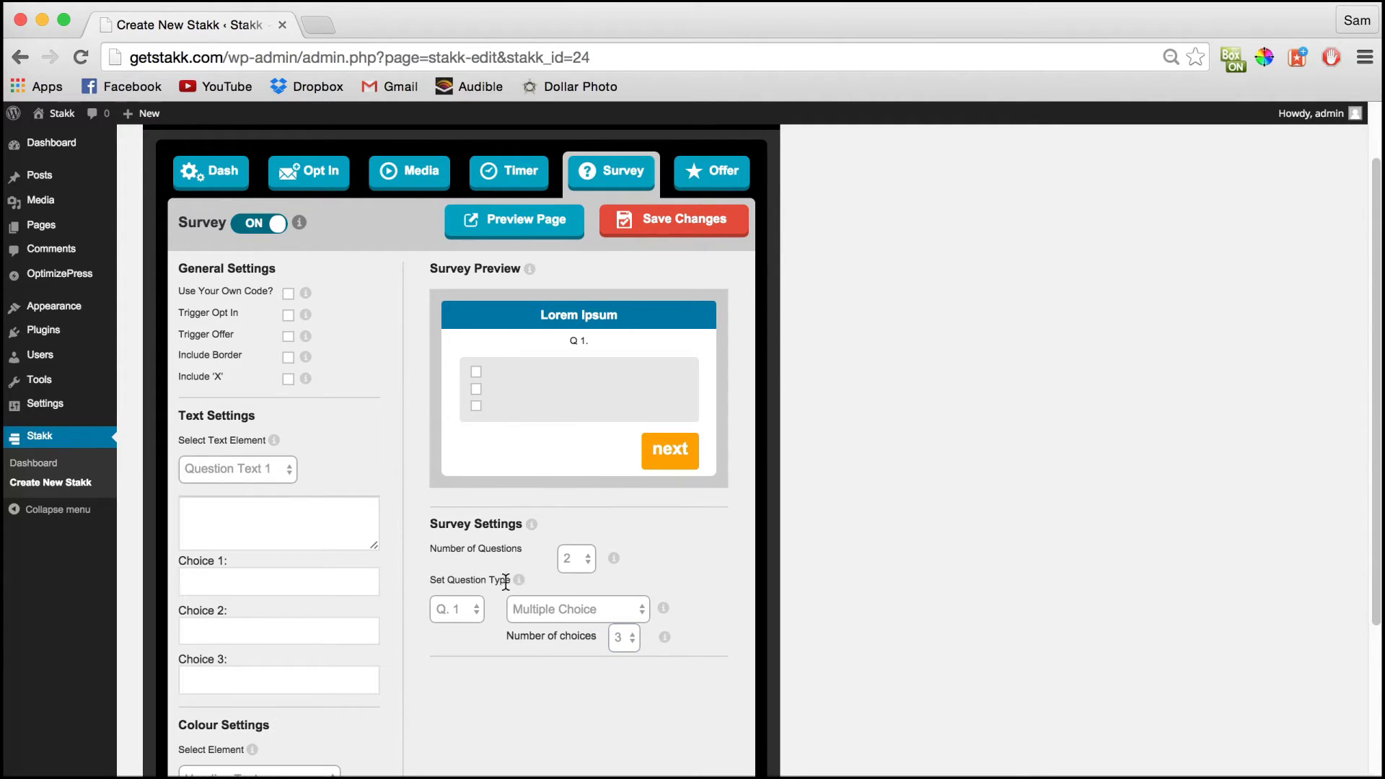
Step: Set the question type of survey question 2 to Response
click(457, 609)
click(608, 587)
click(636, 607)
click(605, 625)
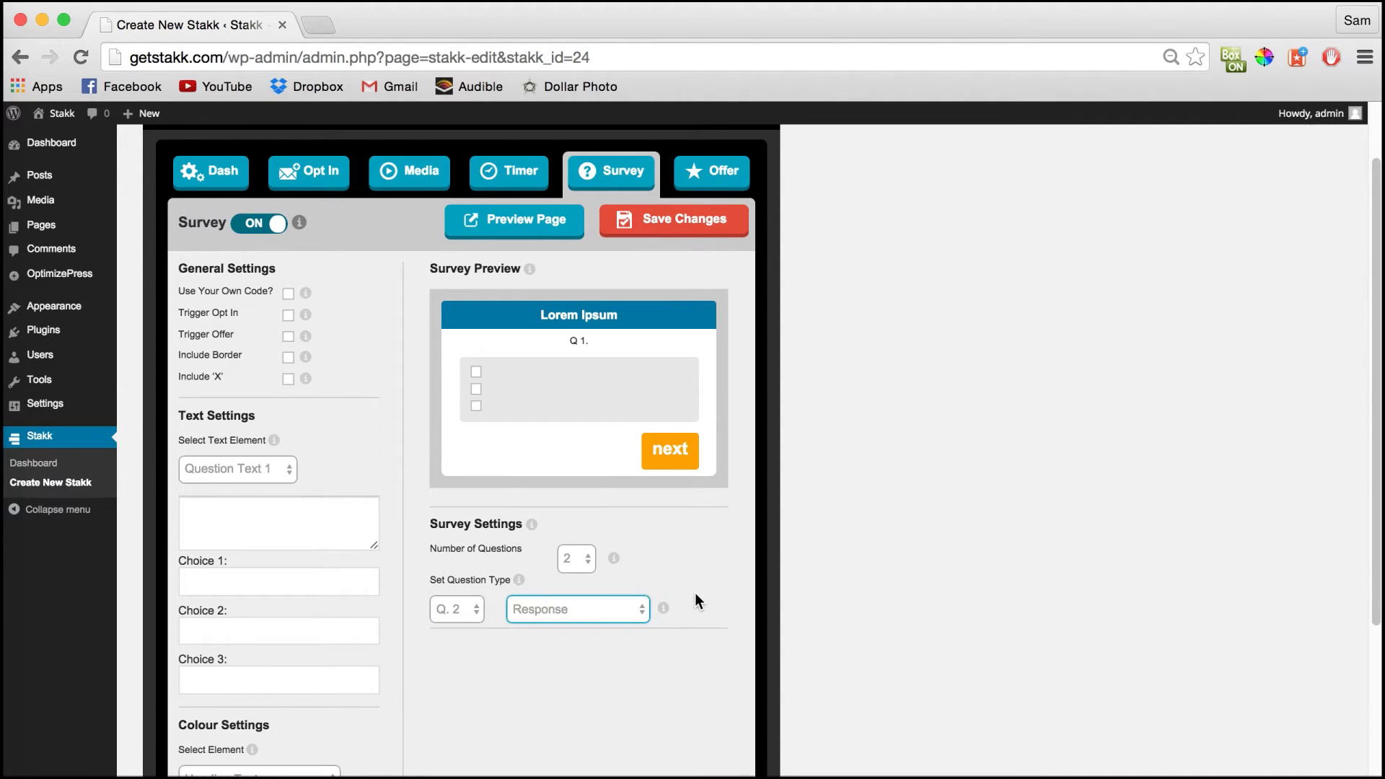
click(695, 606)
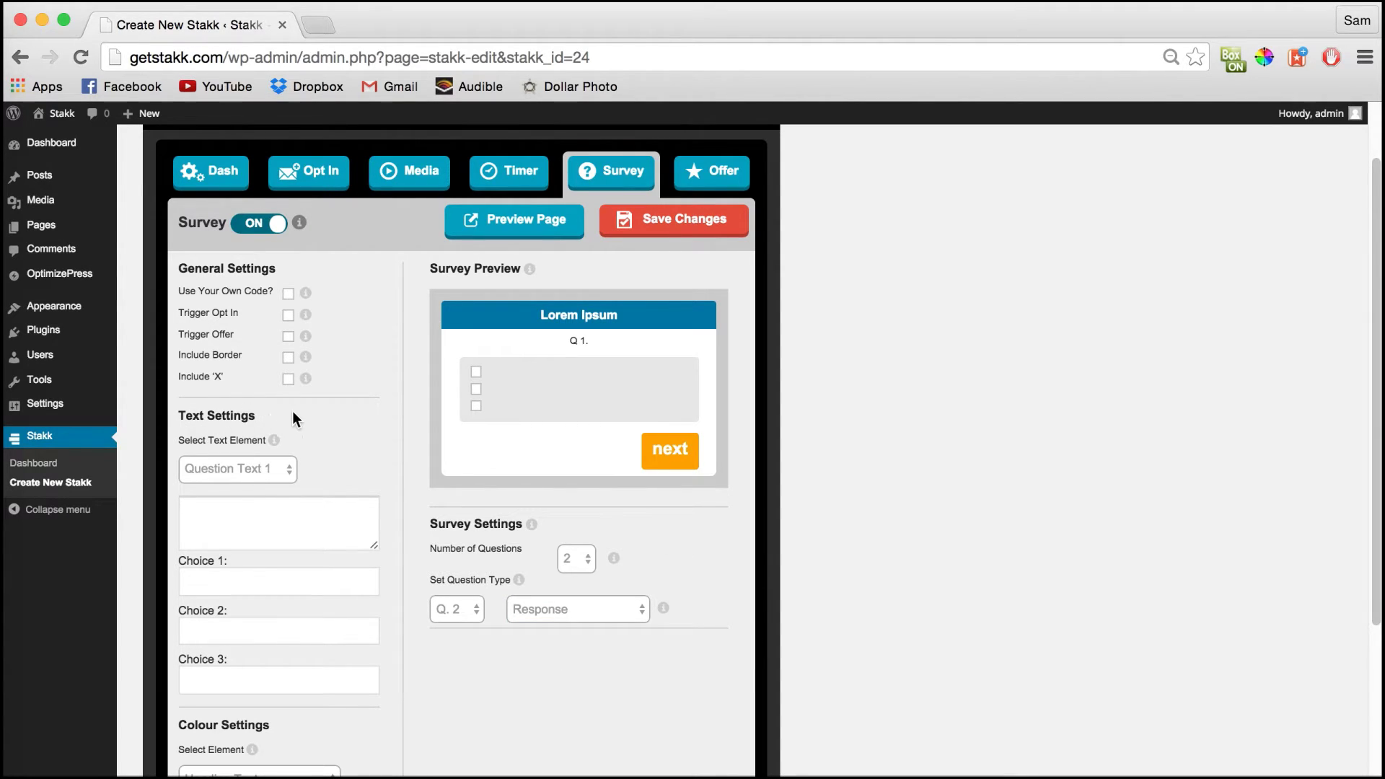
Step: Enter "What is your fav colour?" as question 1 with the choices red, yellow and green
click(252, 513)
text(W)
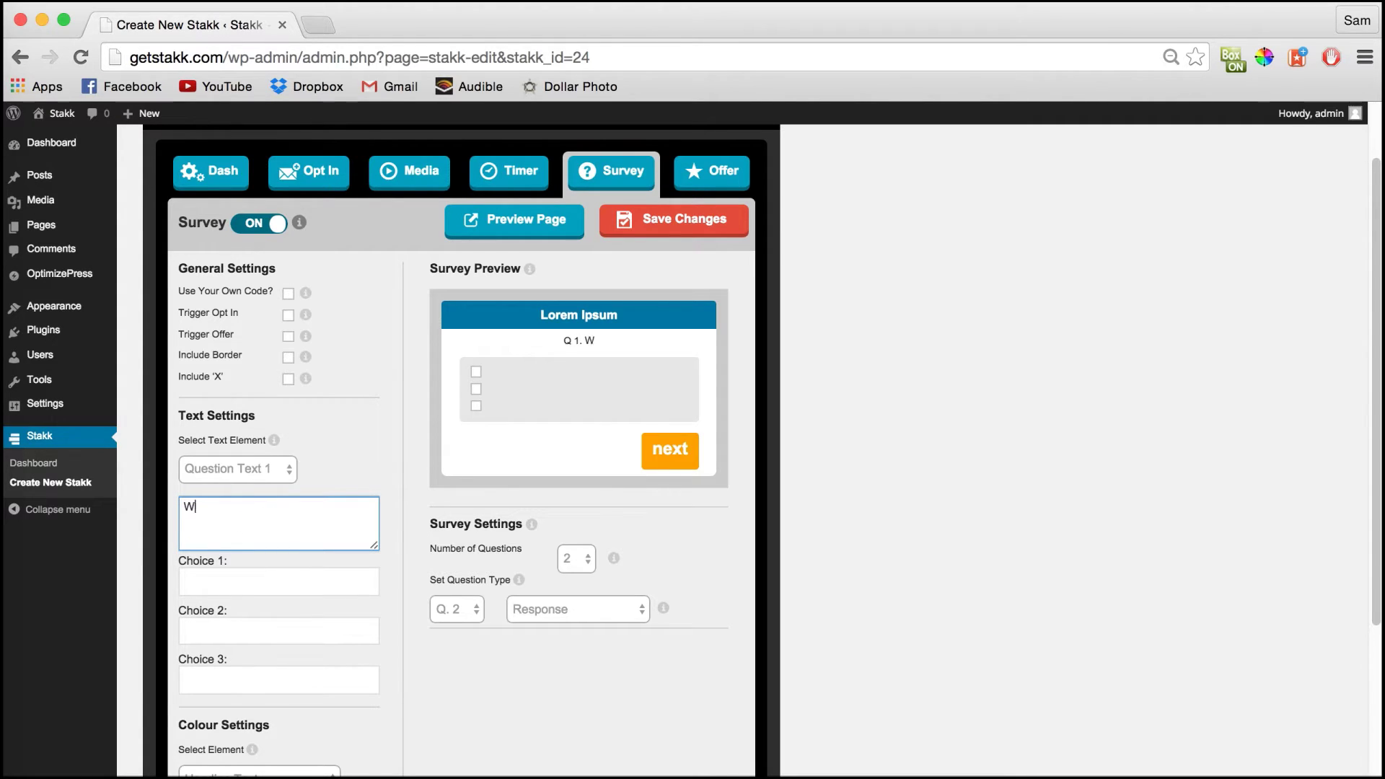
text(hat is your fav colour?)
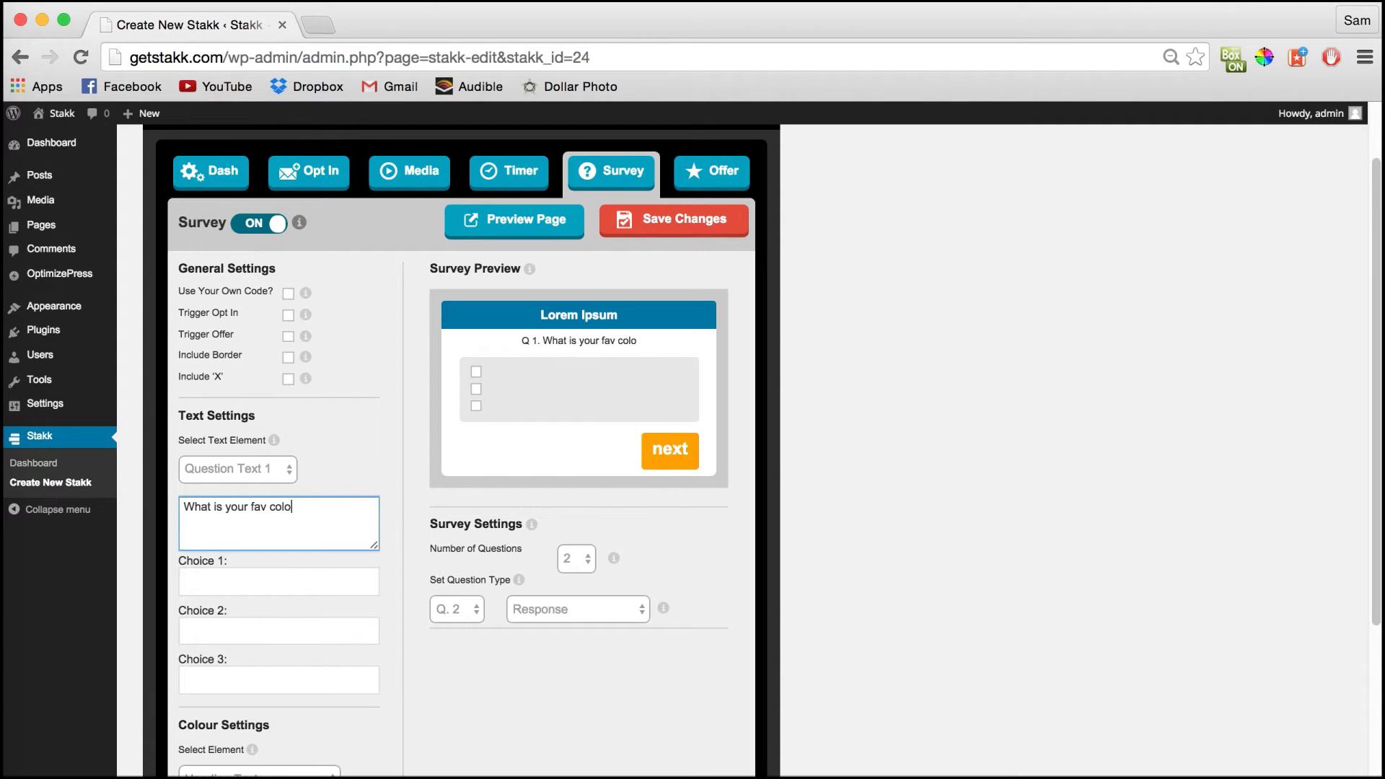
click(256, 581)
text(red)
click(246, 633)
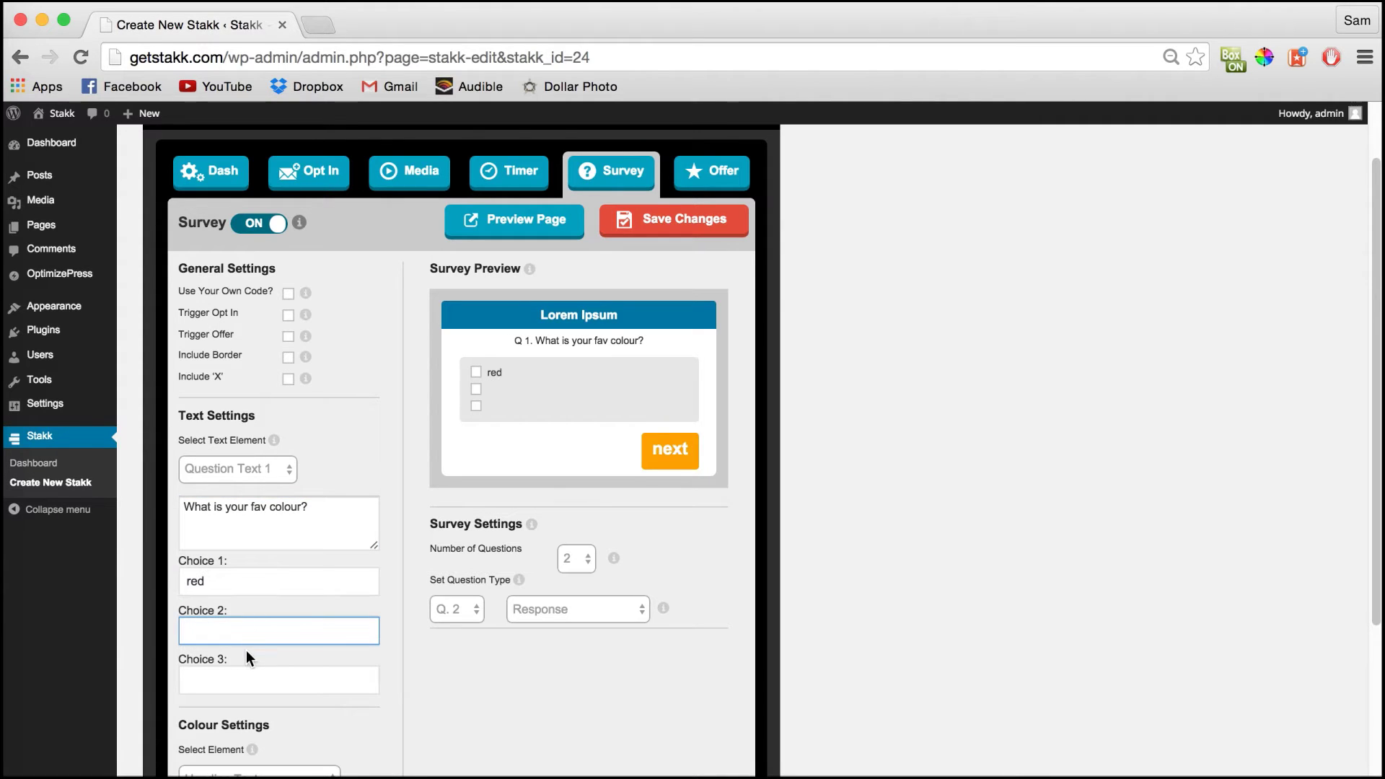
text(yellow)
click(227, 680)
text(green)
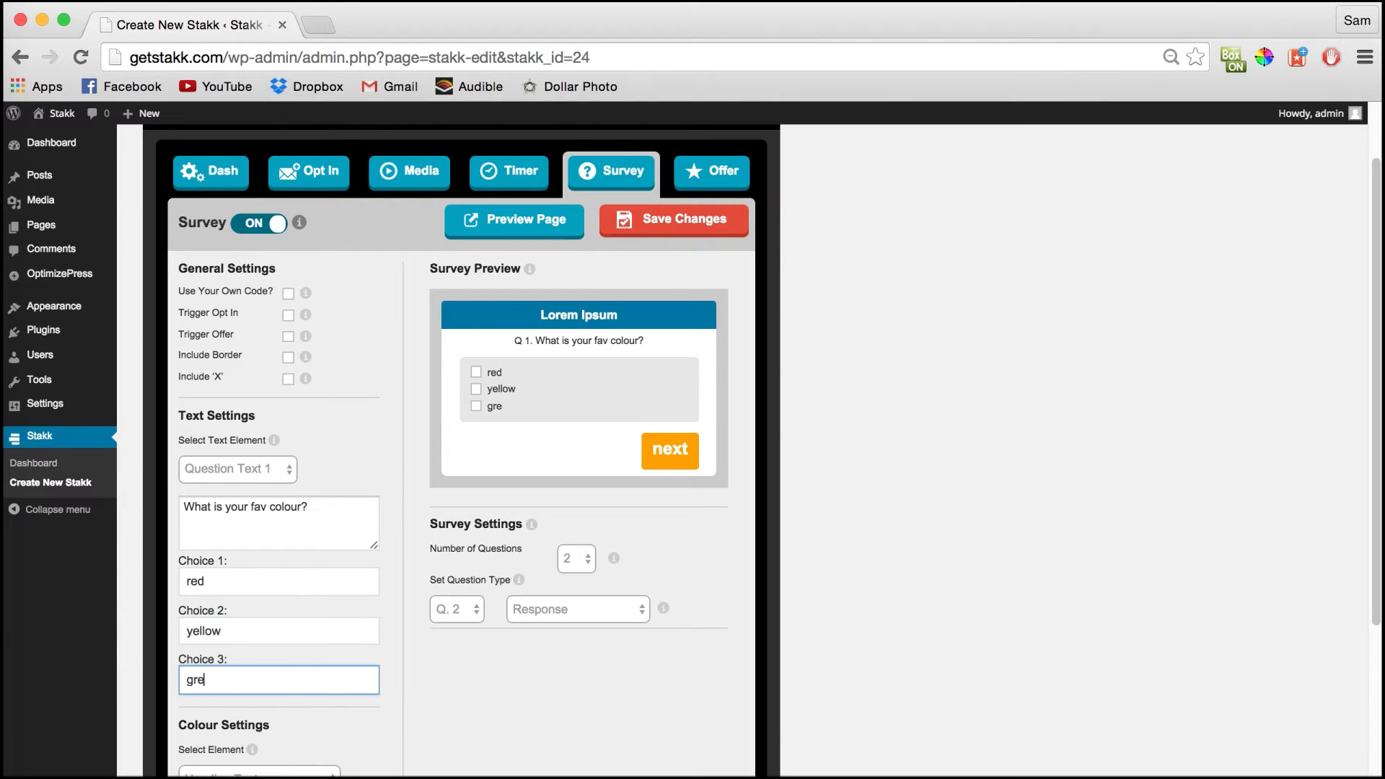
click(402, 471)
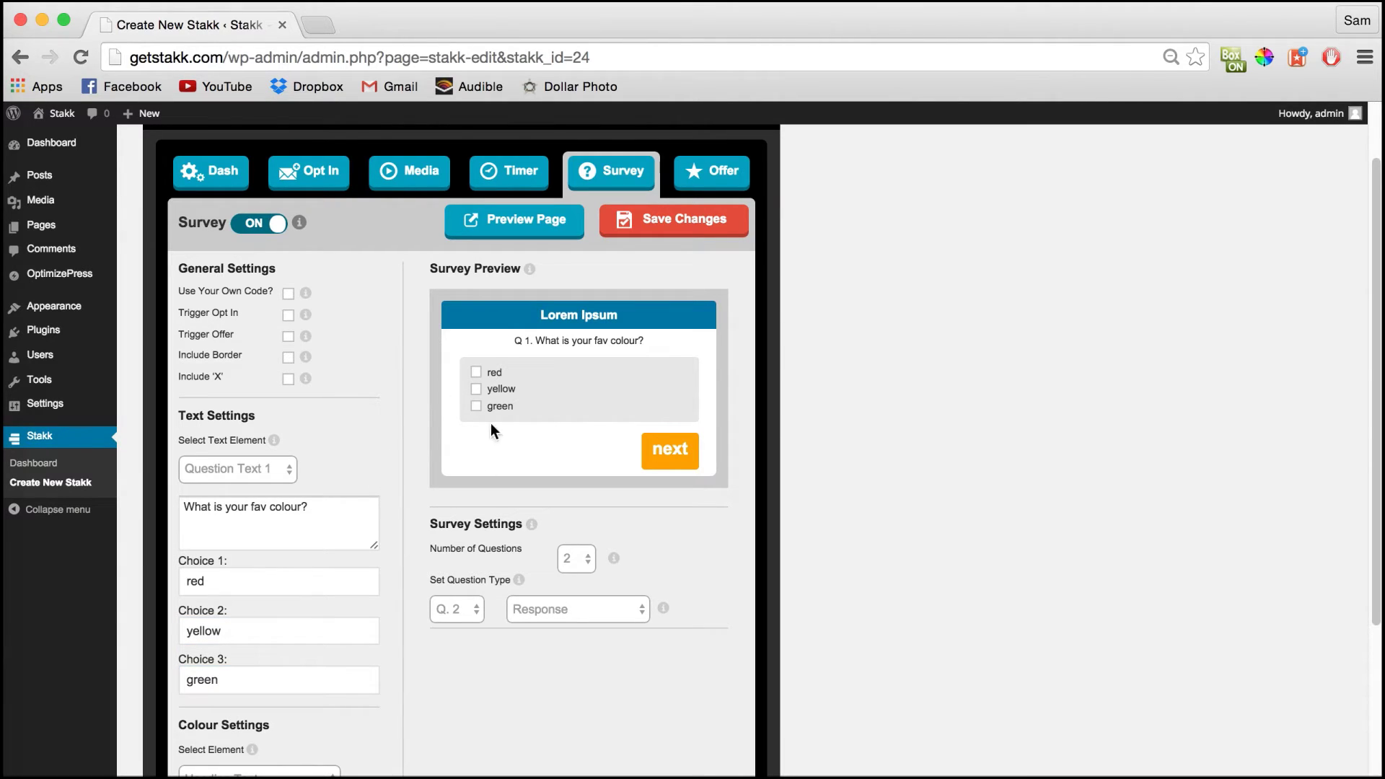
Step: Enter "Why is that your fav colour?" as the text of question 2
click(278, 468)
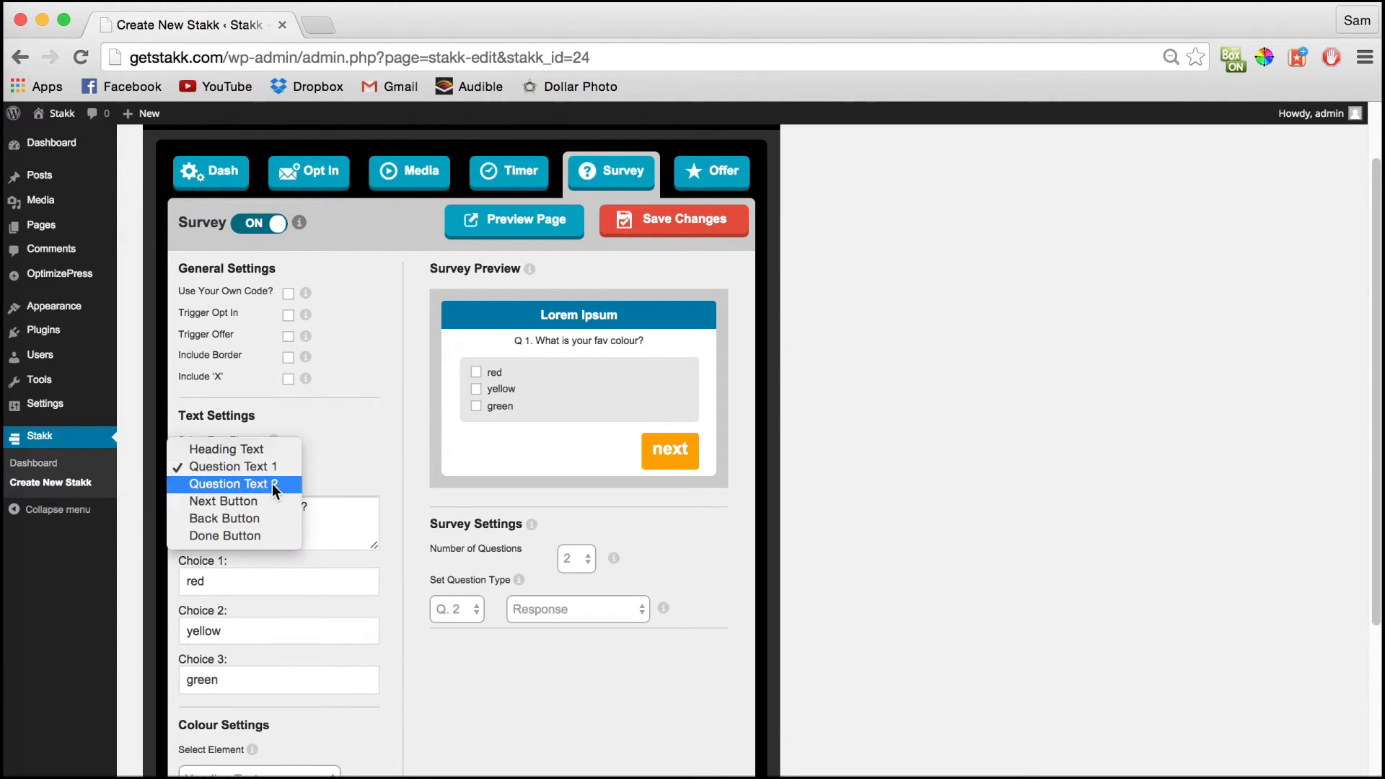
click(271, 483)
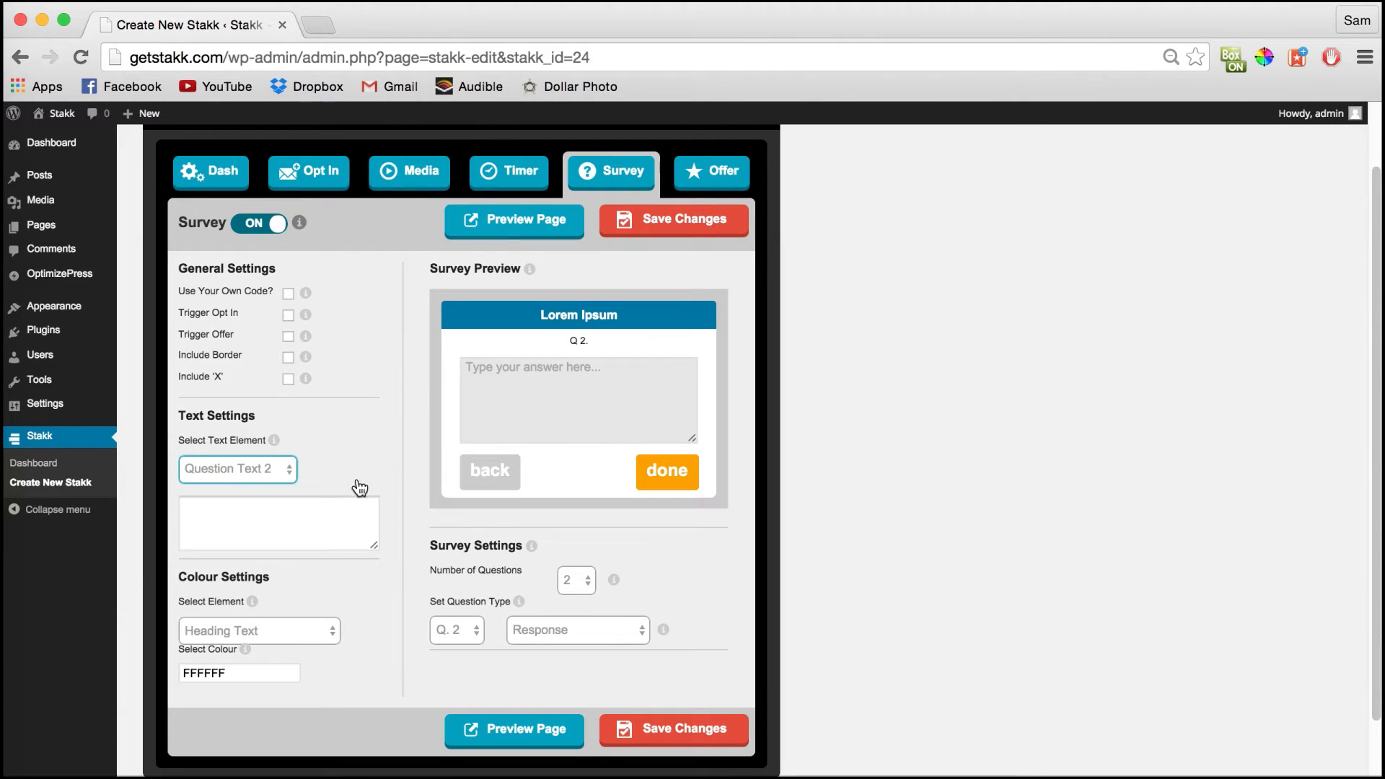
click(264, 509)
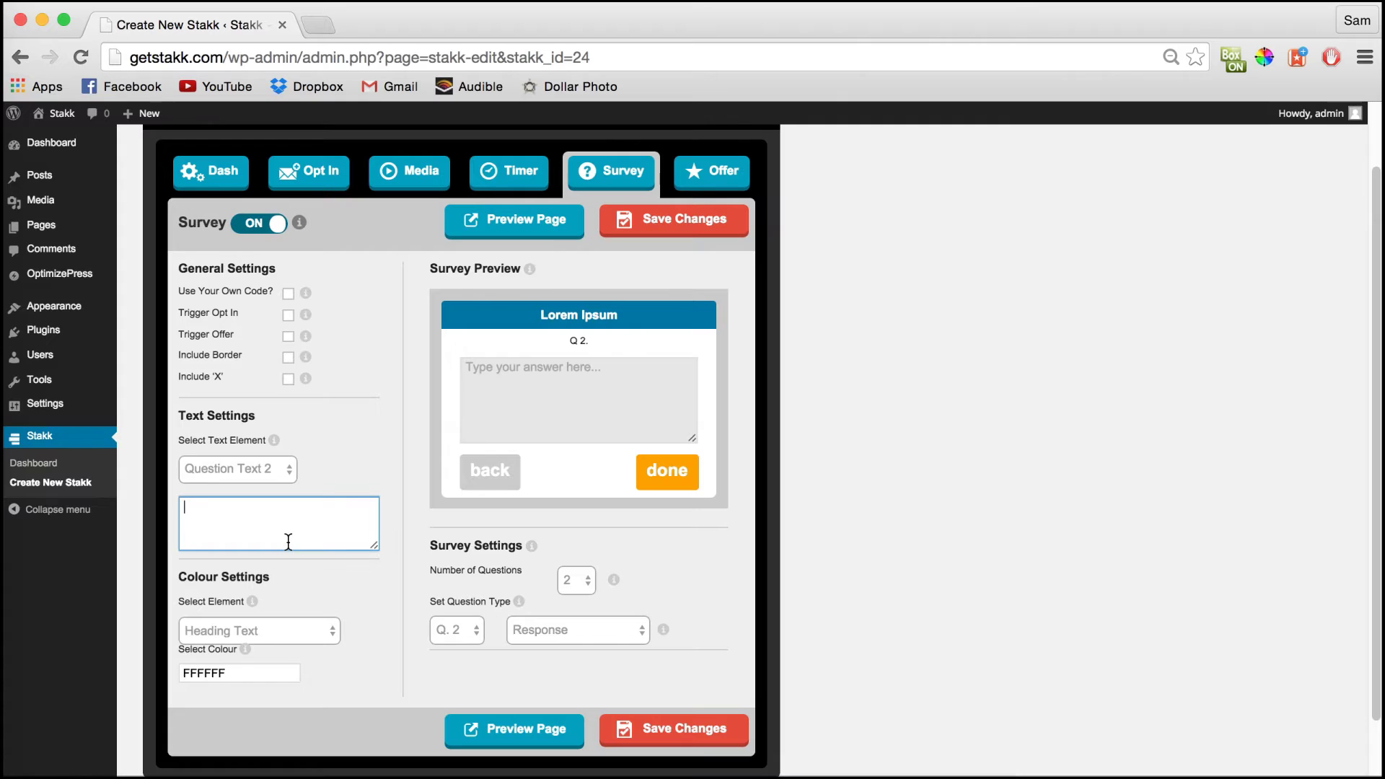
text(Why is that your fav colo)
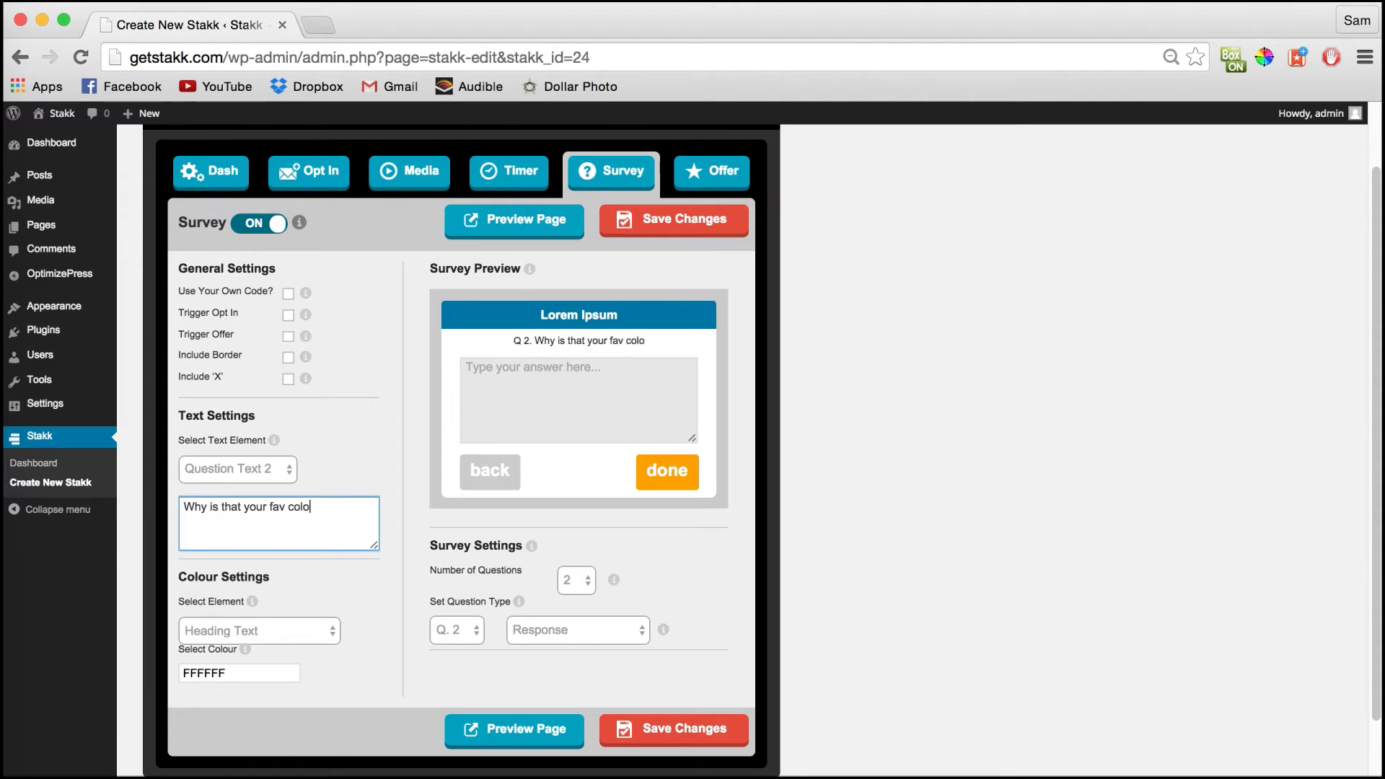
text(ur?)
click(390, 595)
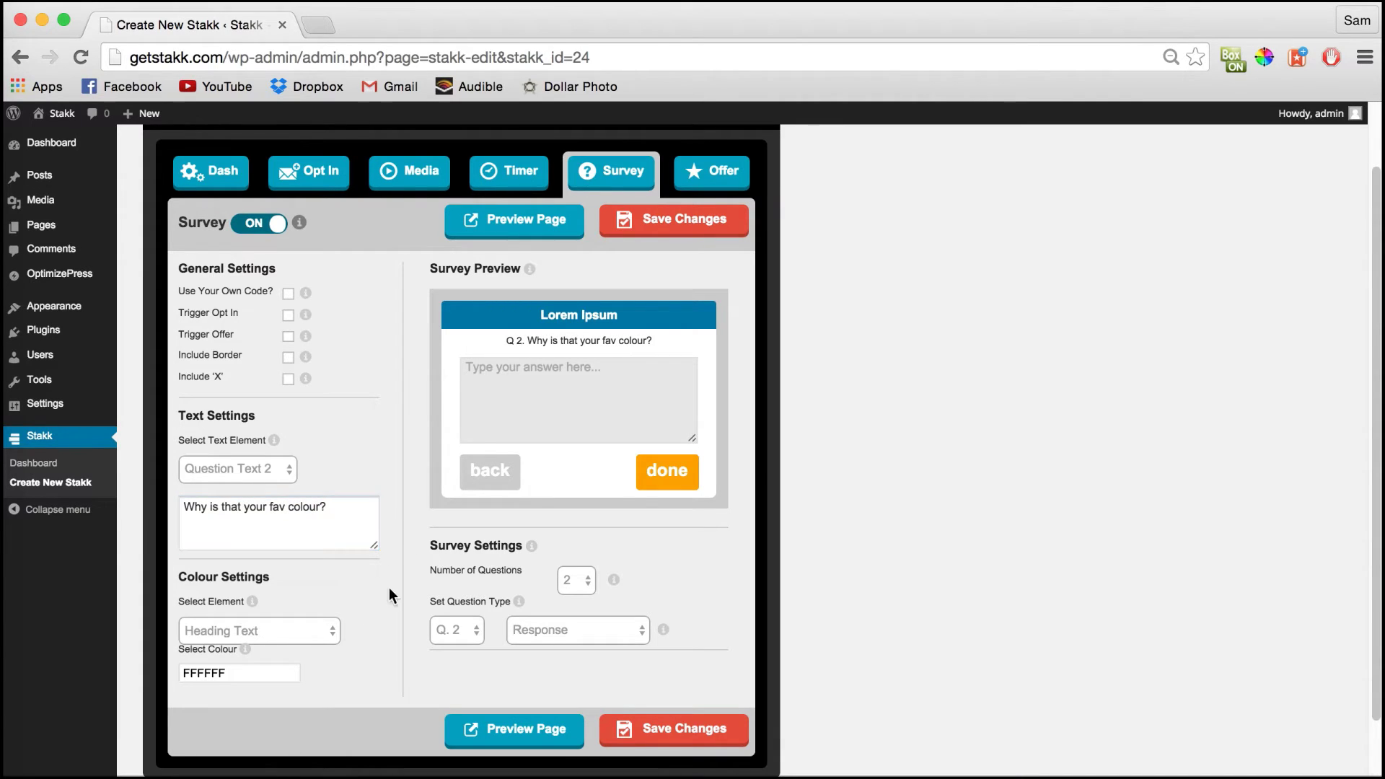
Step: Change the survey's heading background colour to purple 6408A2
drag(1373, 375, 1375, 402)
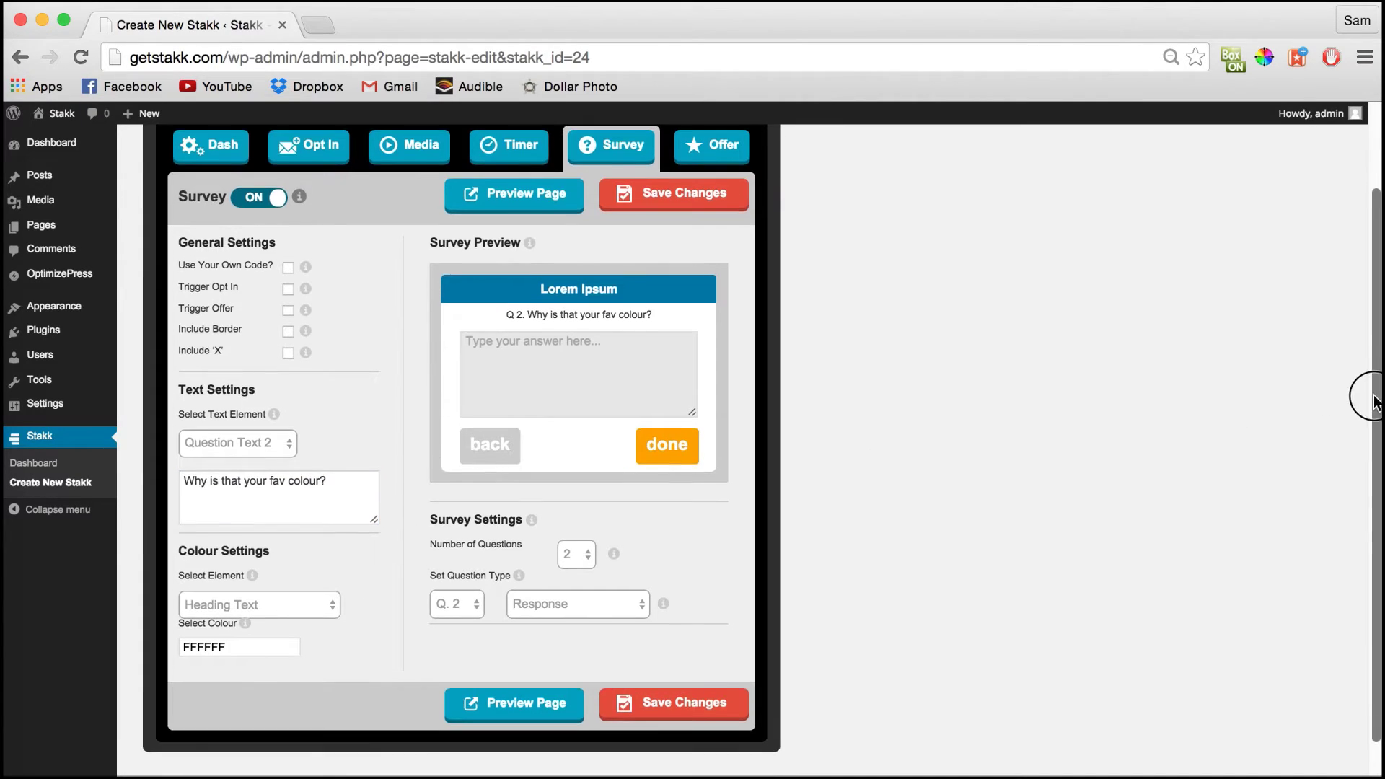
click(291, 604)
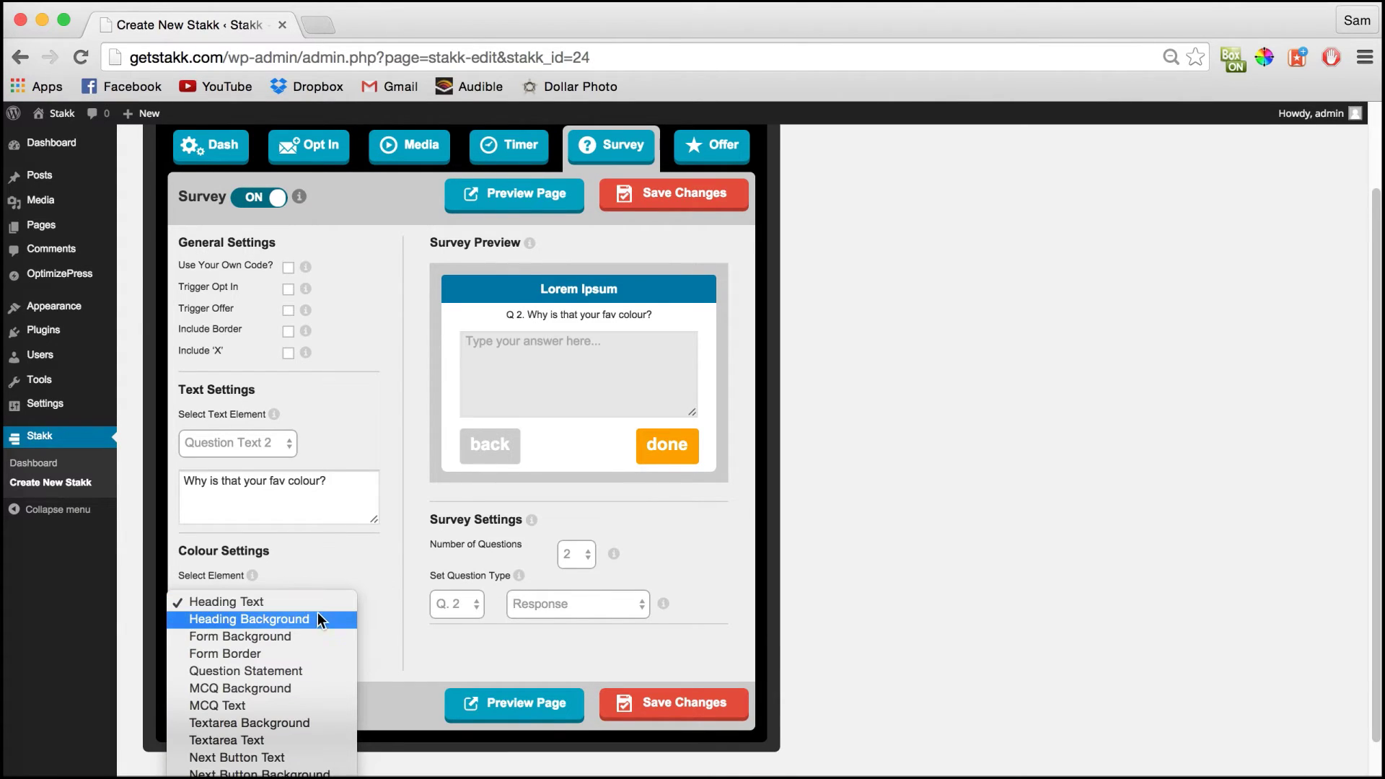
click(320, 565)
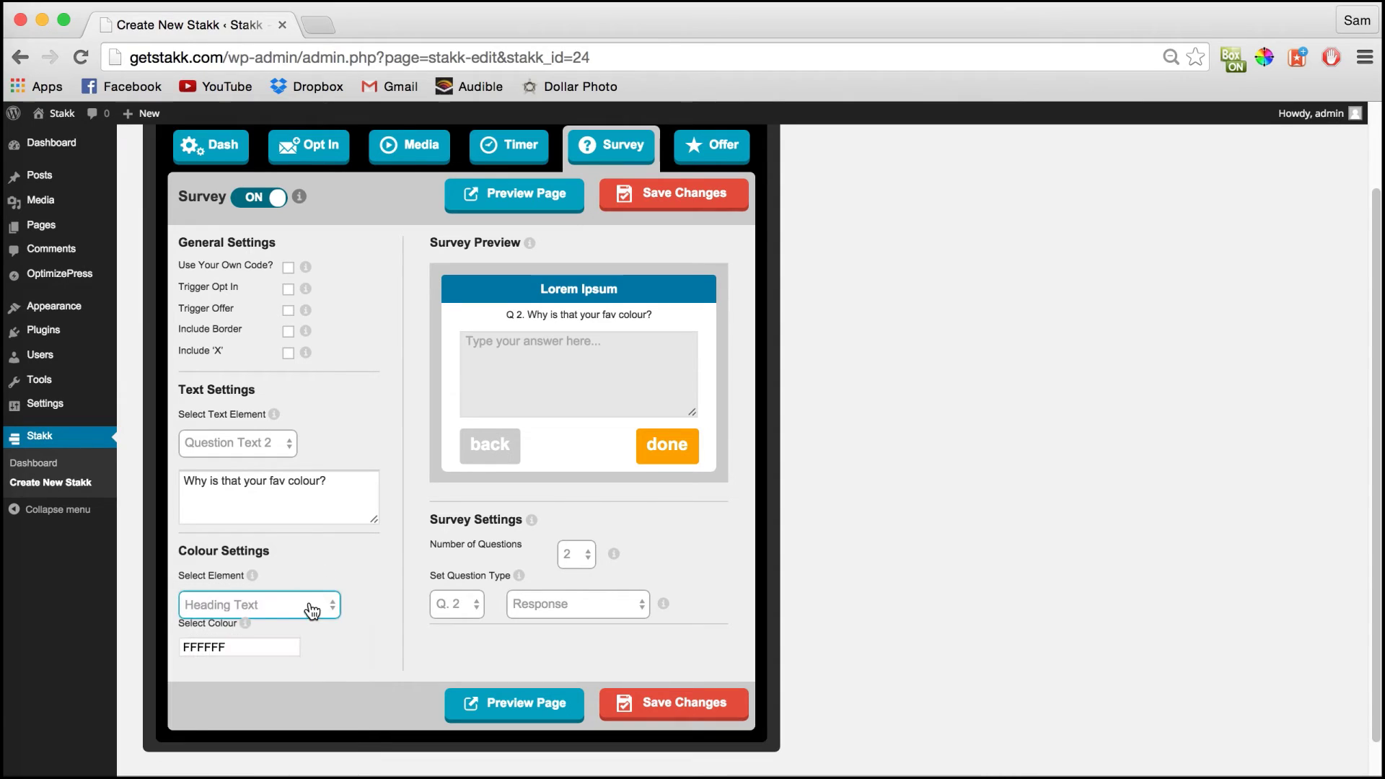
click(307, 603)
click(304, 619)
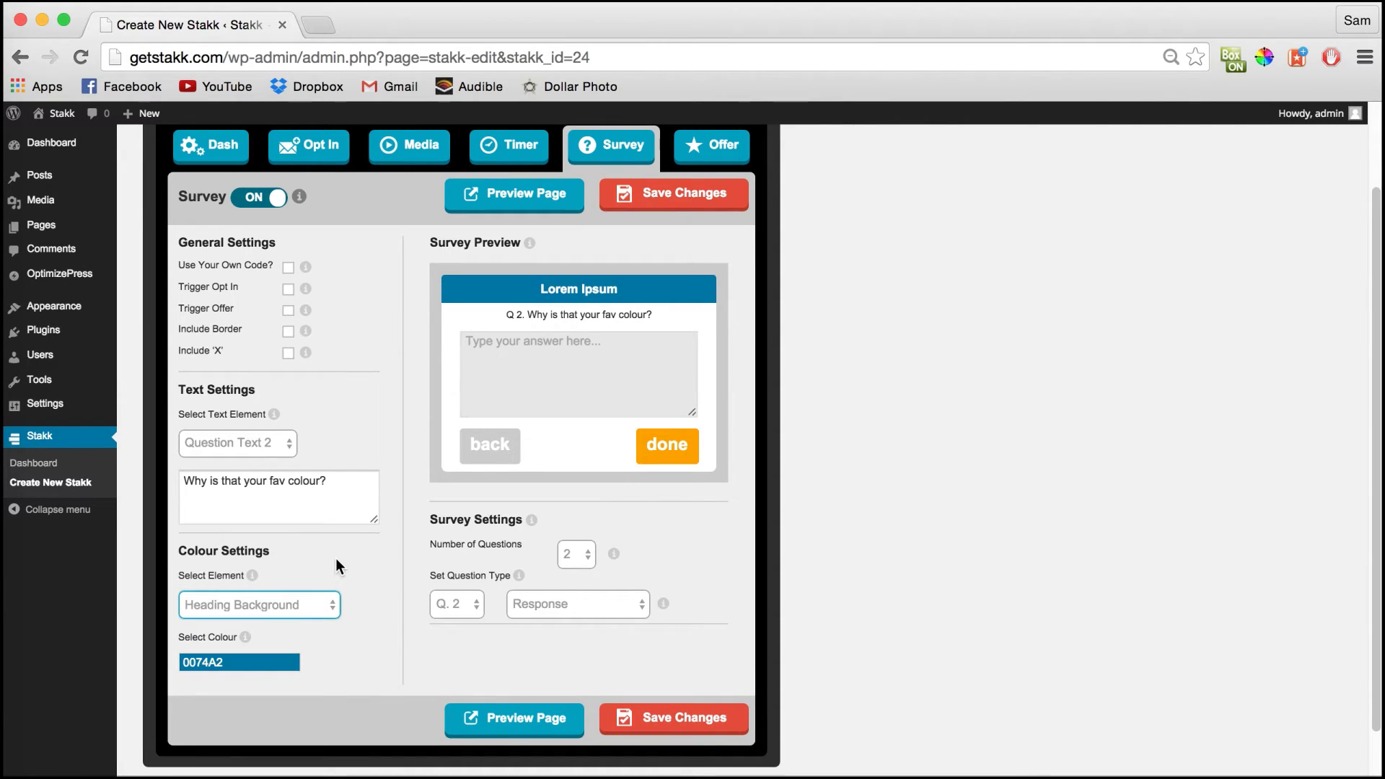
click(278, 662)
click(287, 682)
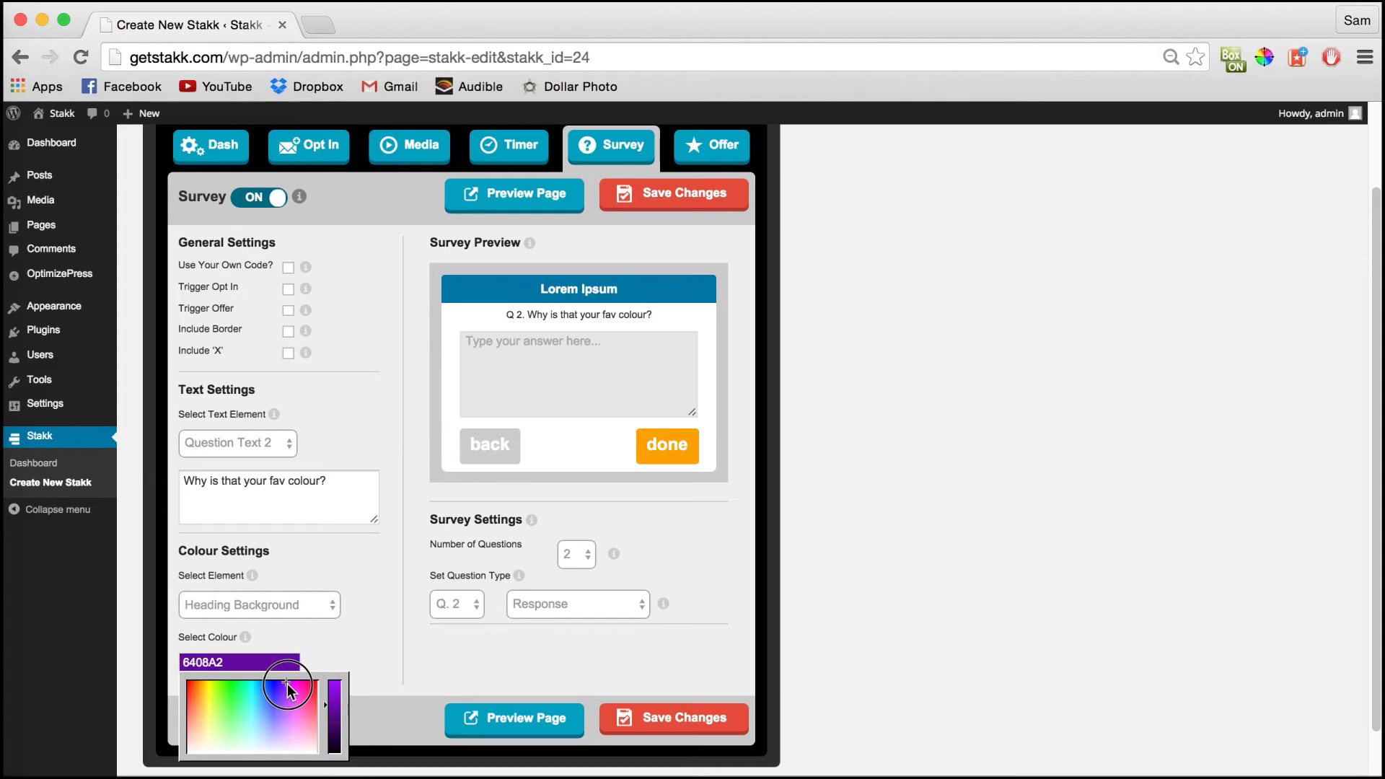
click(344, 631)
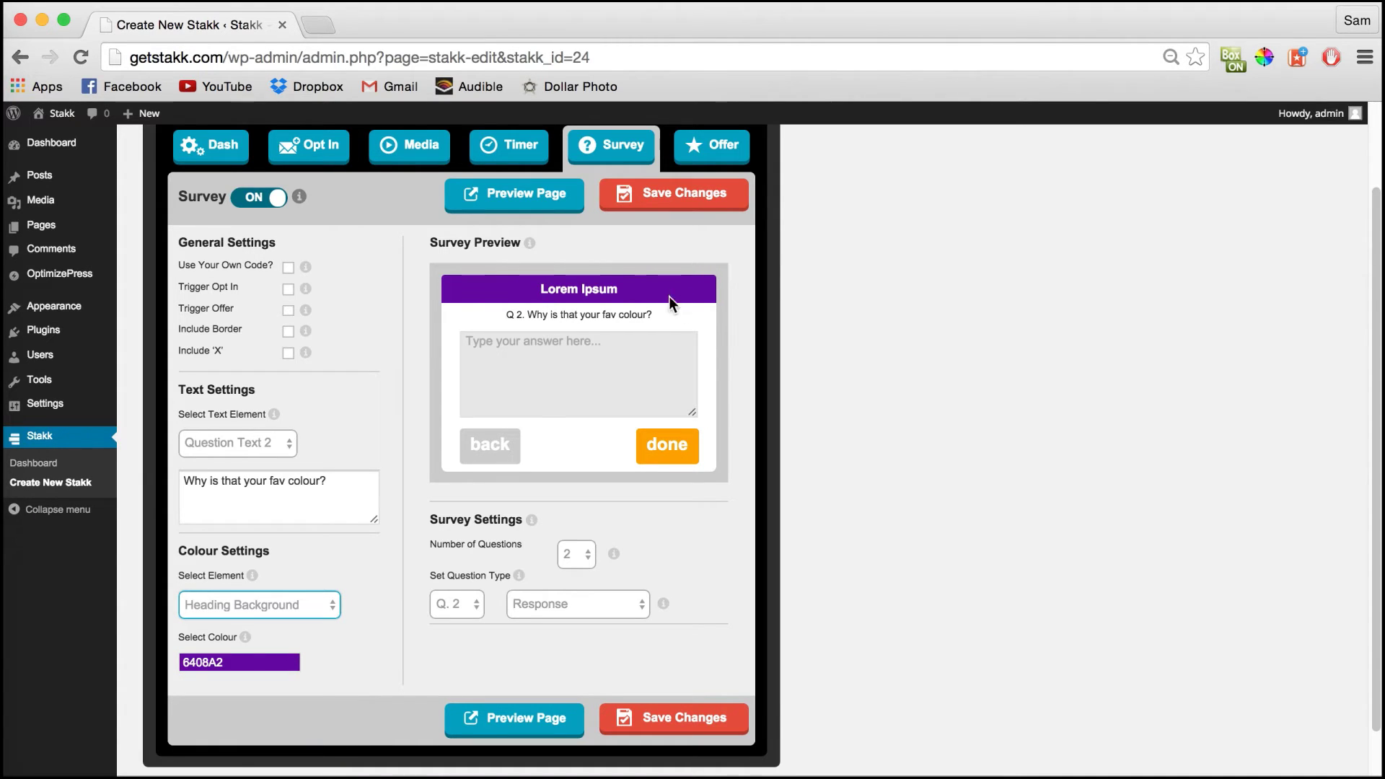
click(683, 540)
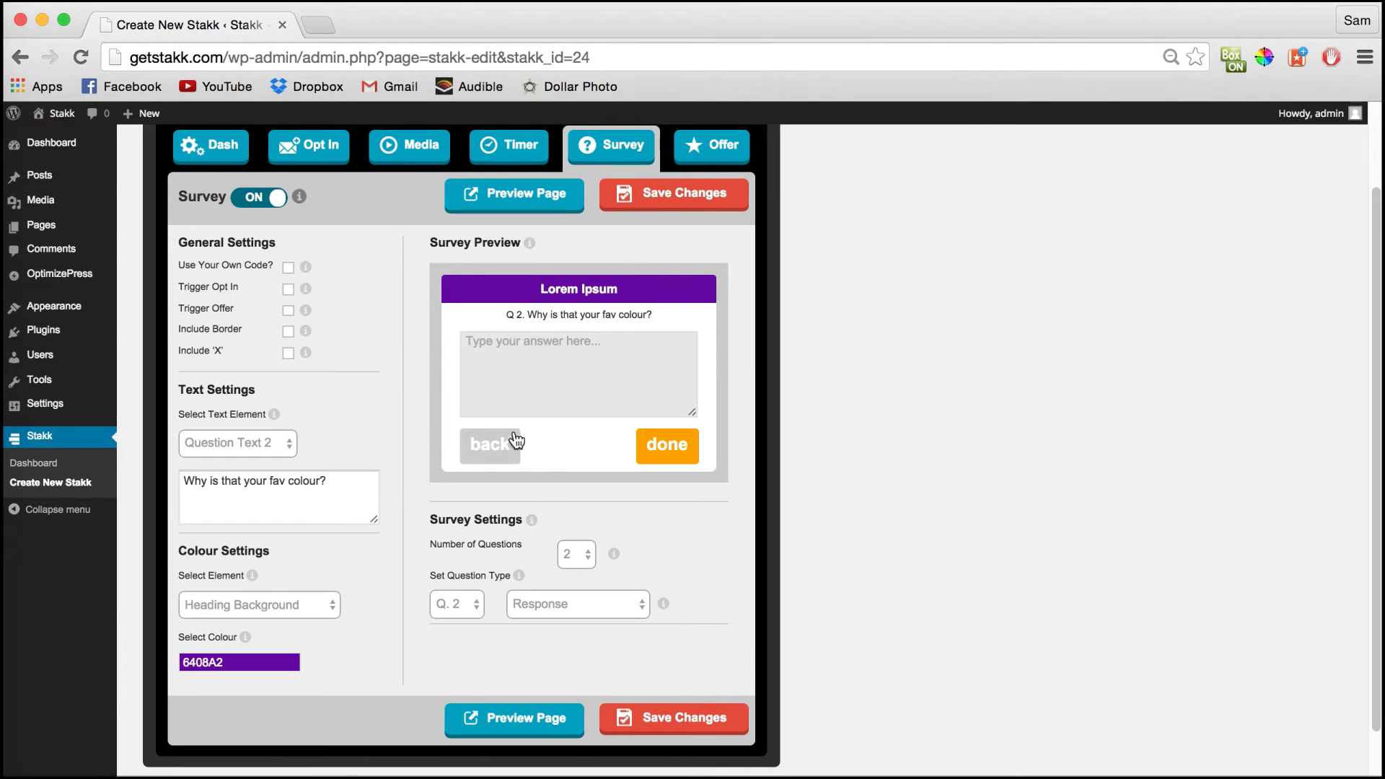
Step: Turn on Trigger Offer and Include 'X' for the survey, try the border option on and off, and save the changes
click(288, 289)
click(287, 310)
click(288, 332)
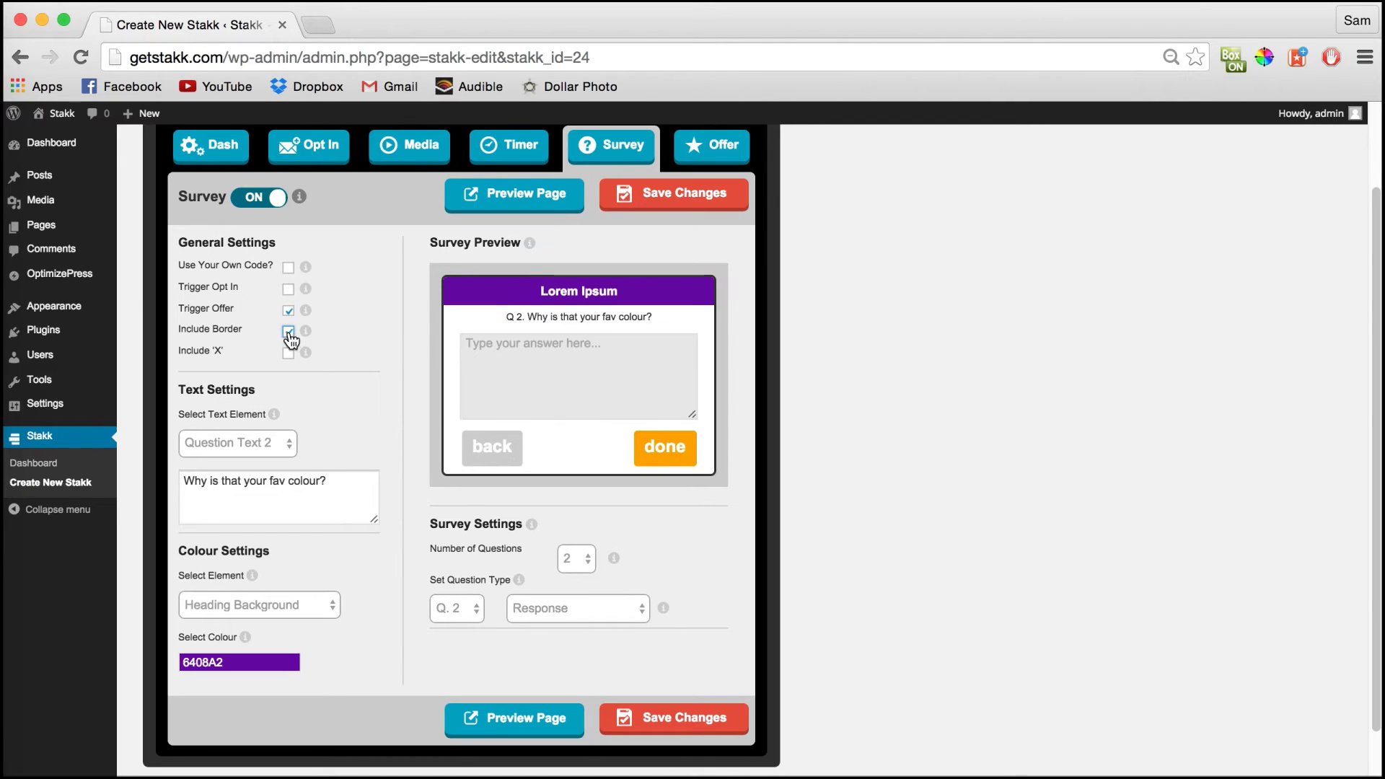
click(289, 332)
click(288, 352)
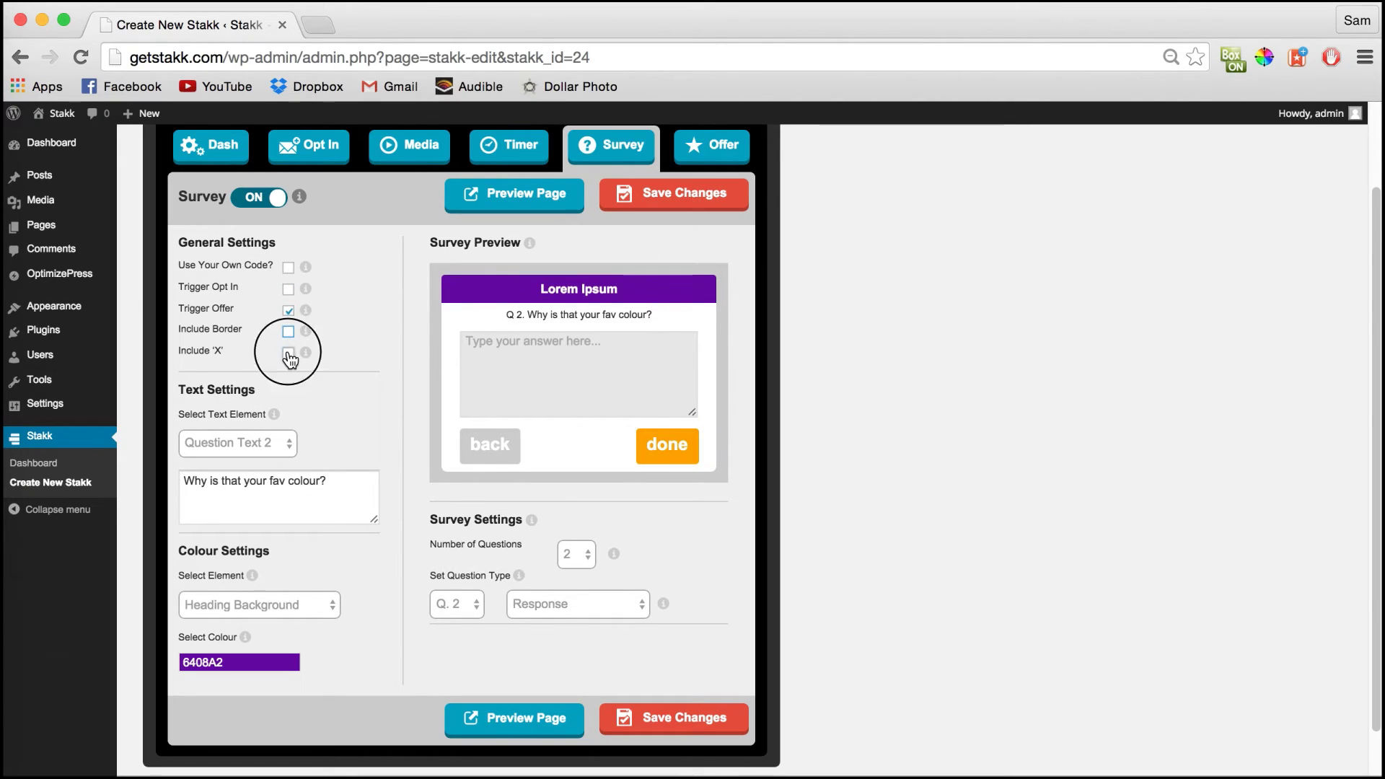
click(289, 352)
click(288, 352)
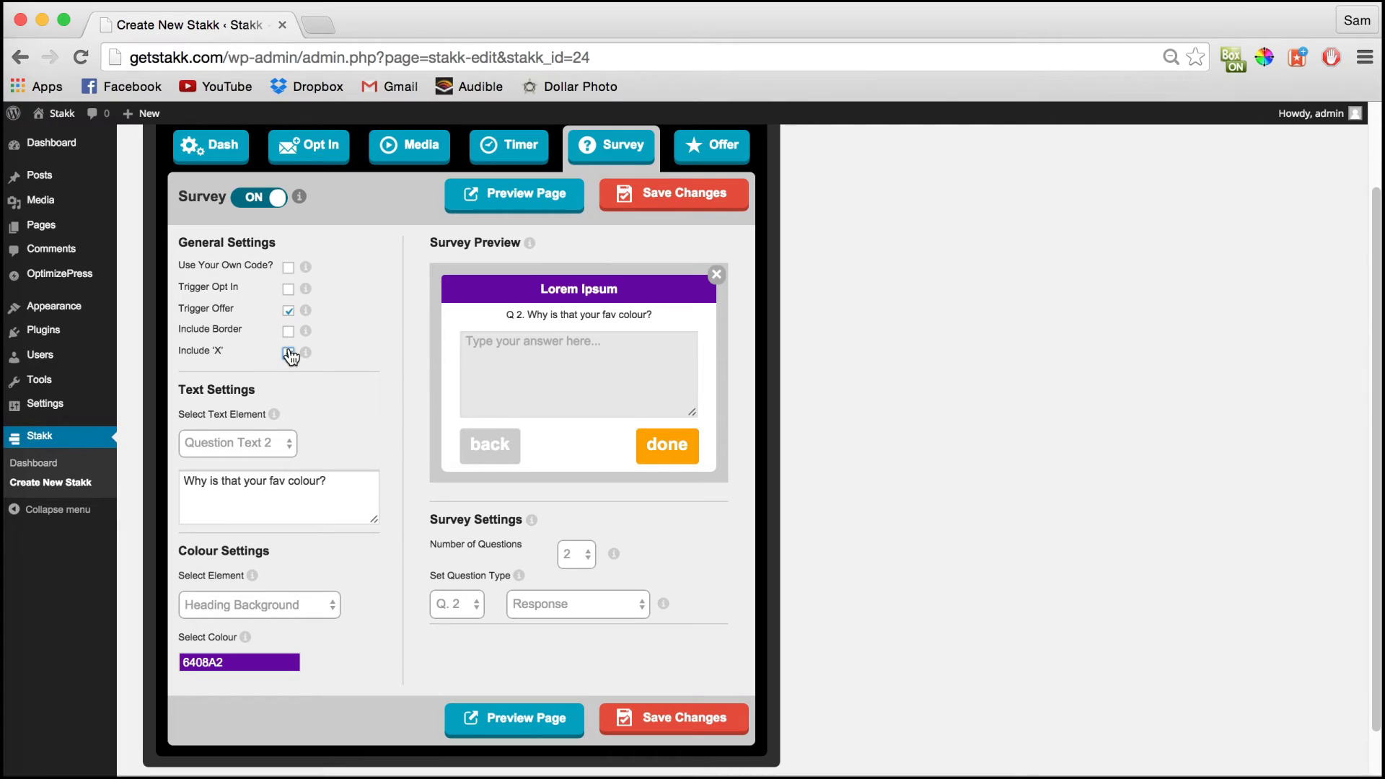
click(690, 713)
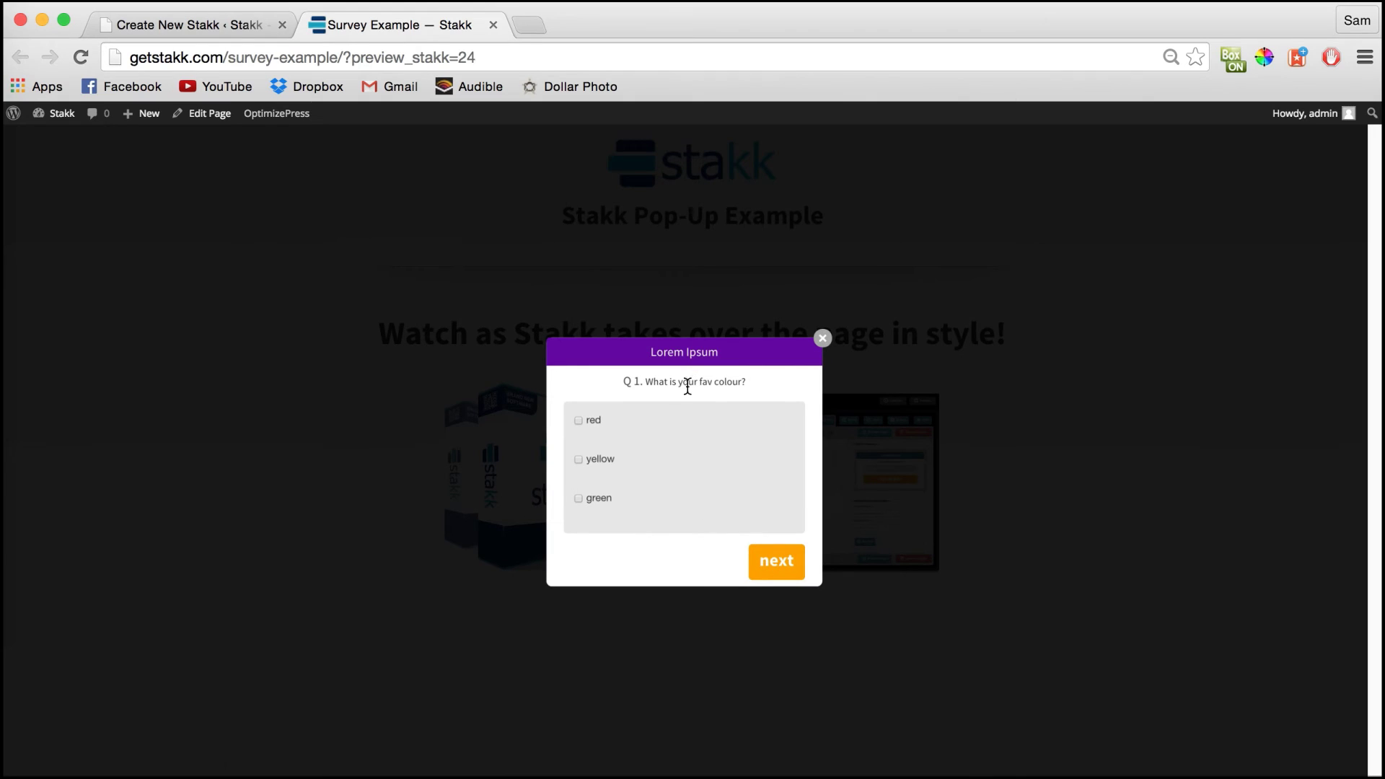
Step: Test the previewed survey by answering yellow to question 1 and filler text to question 2, submit it, and close the preview
click(577, 459)
click(772, 561)
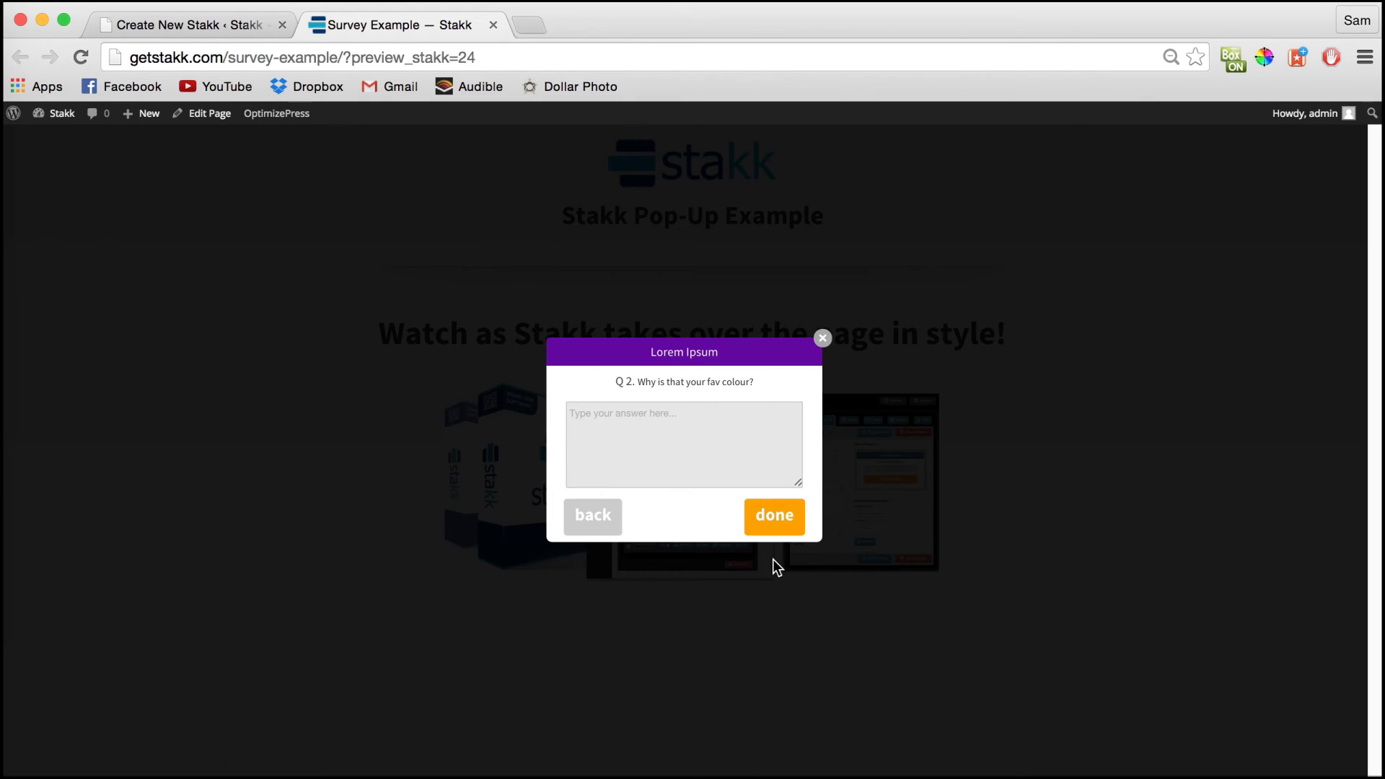
click(713, 424)
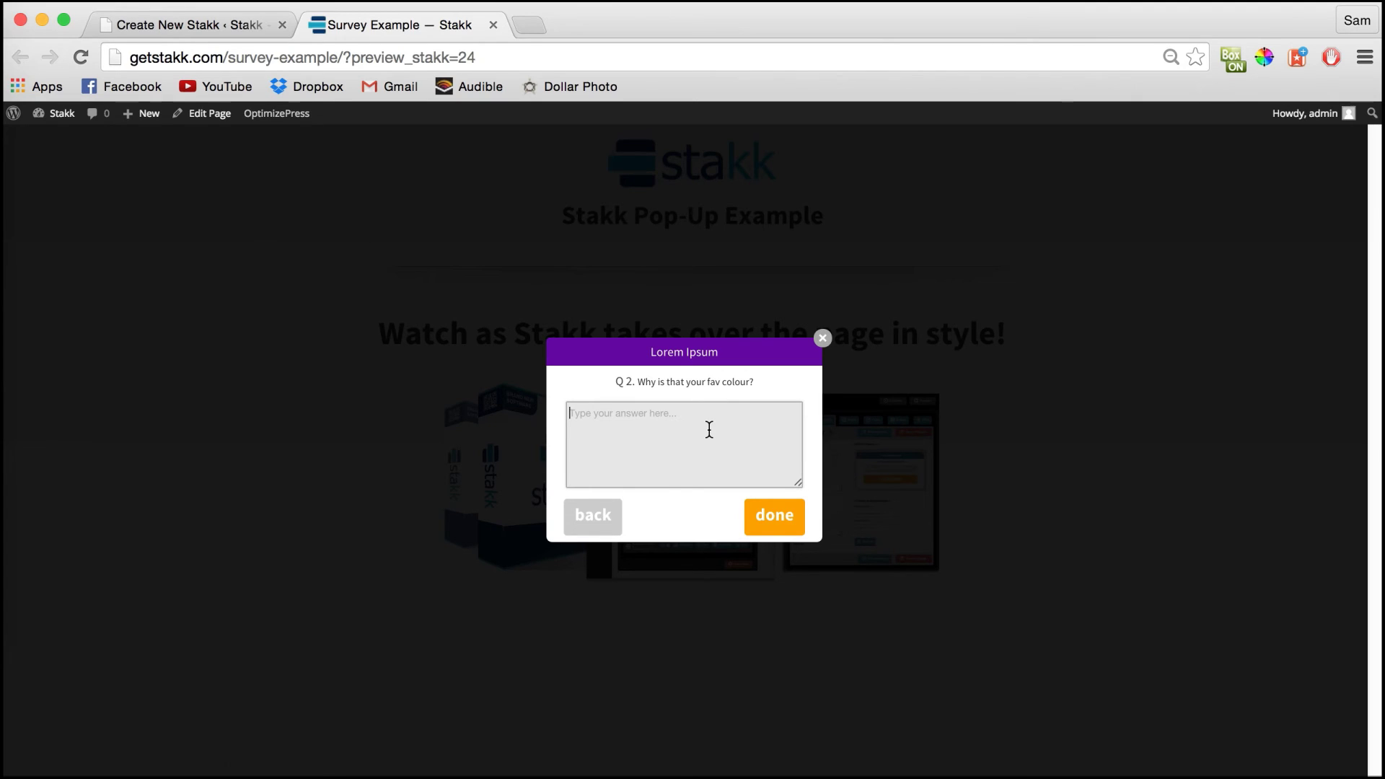
text(woefqwofboqwjbfowqb)
click(777, 518)
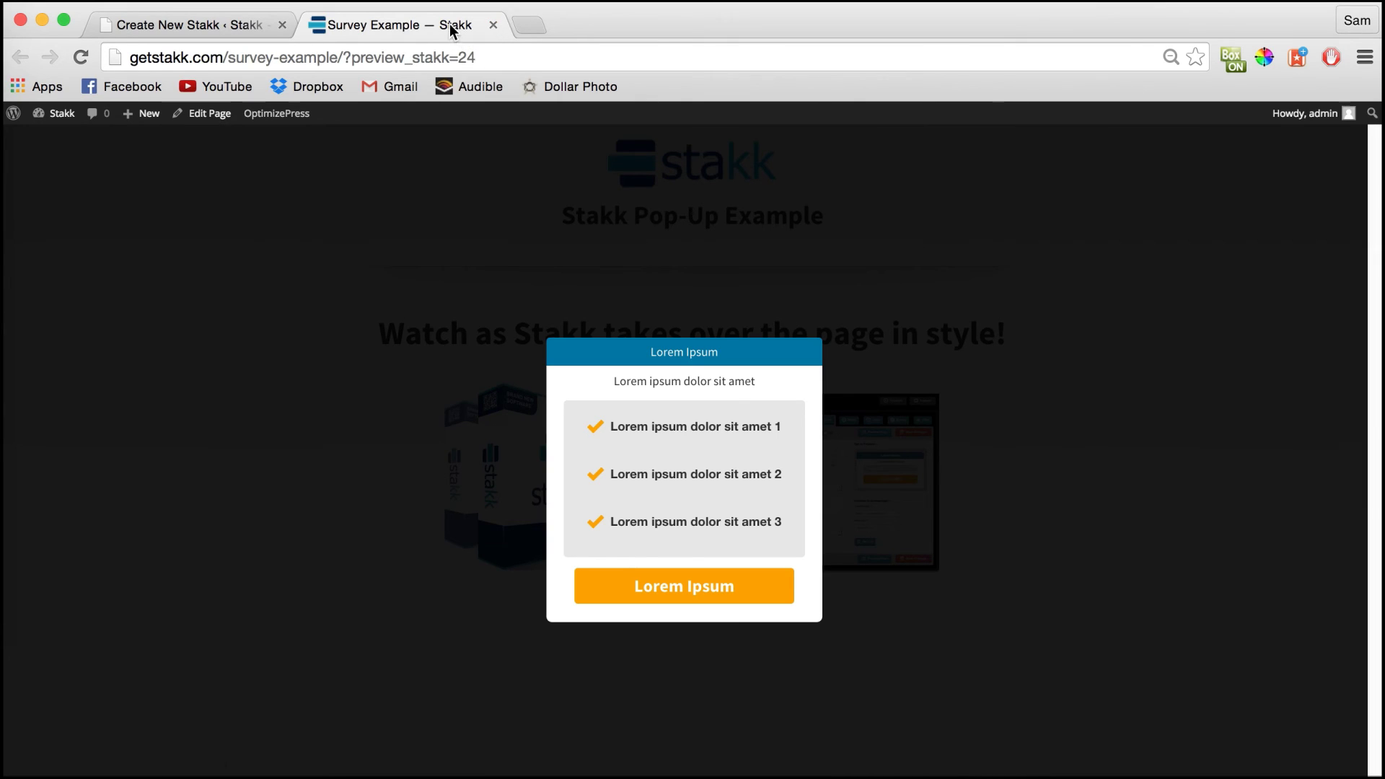
click(493, 25)
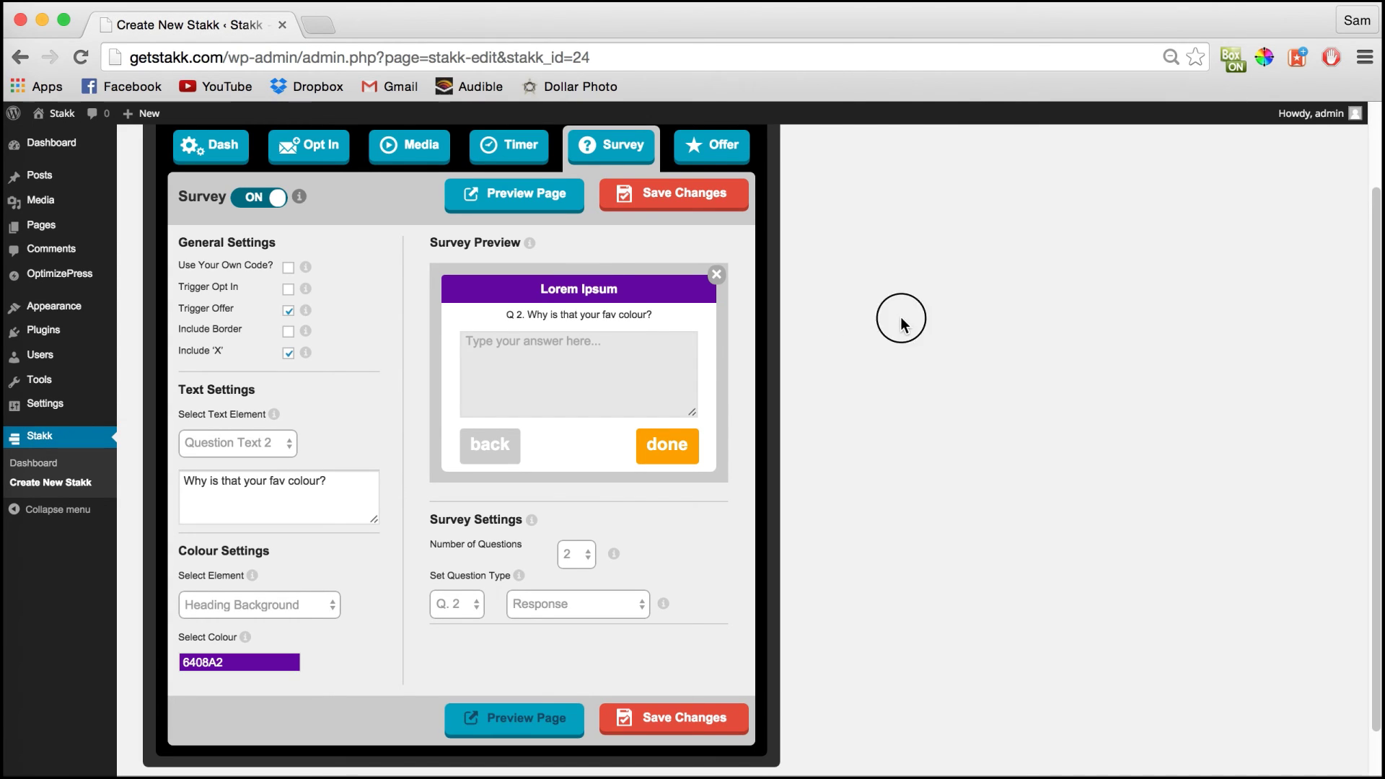
Step: Return to the Stakk's dashboard settings and publish the survey Stakk
click(229, 162)
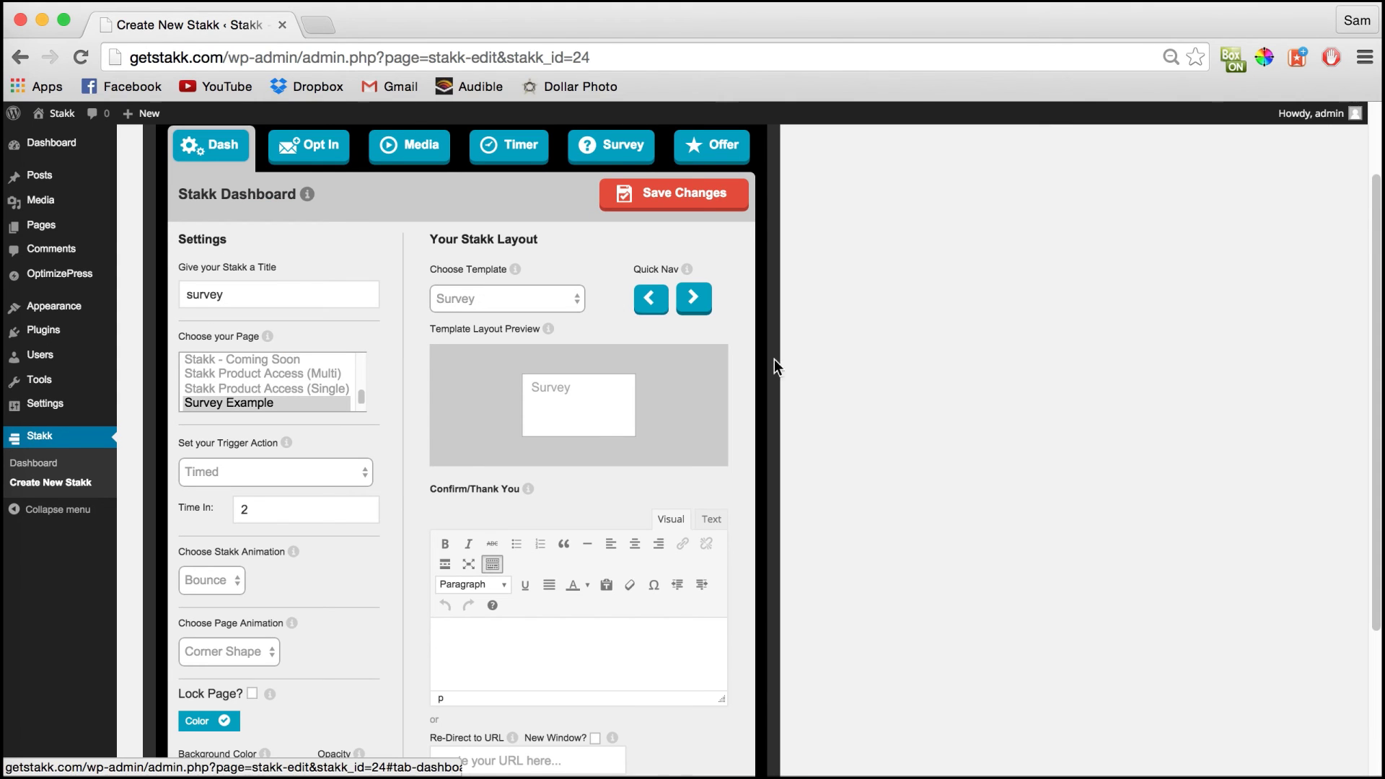
drag(1374, 306, 1137, 505)
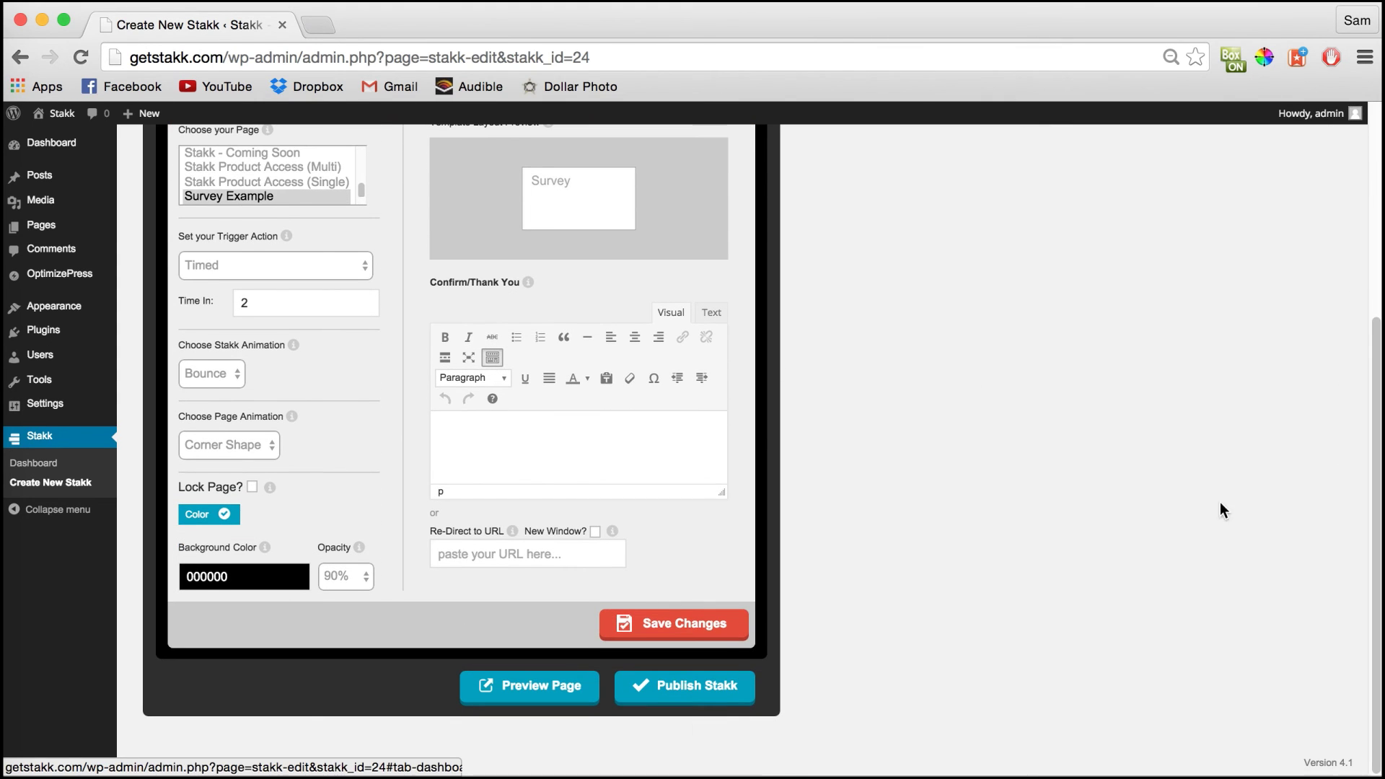
click(717, 691)
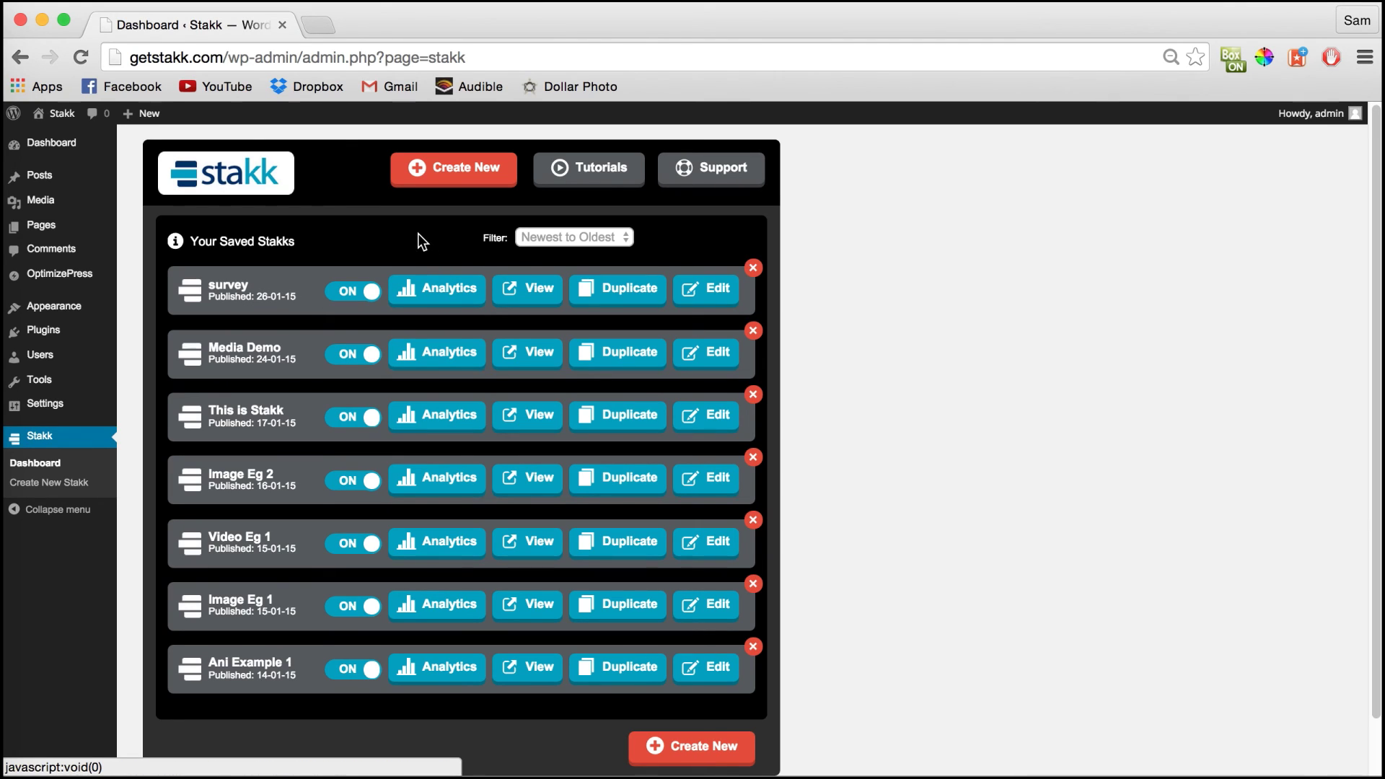
Step: Open the analytics report of the survey Stakk and export its survey answers as a CSV file
click(448, 293)
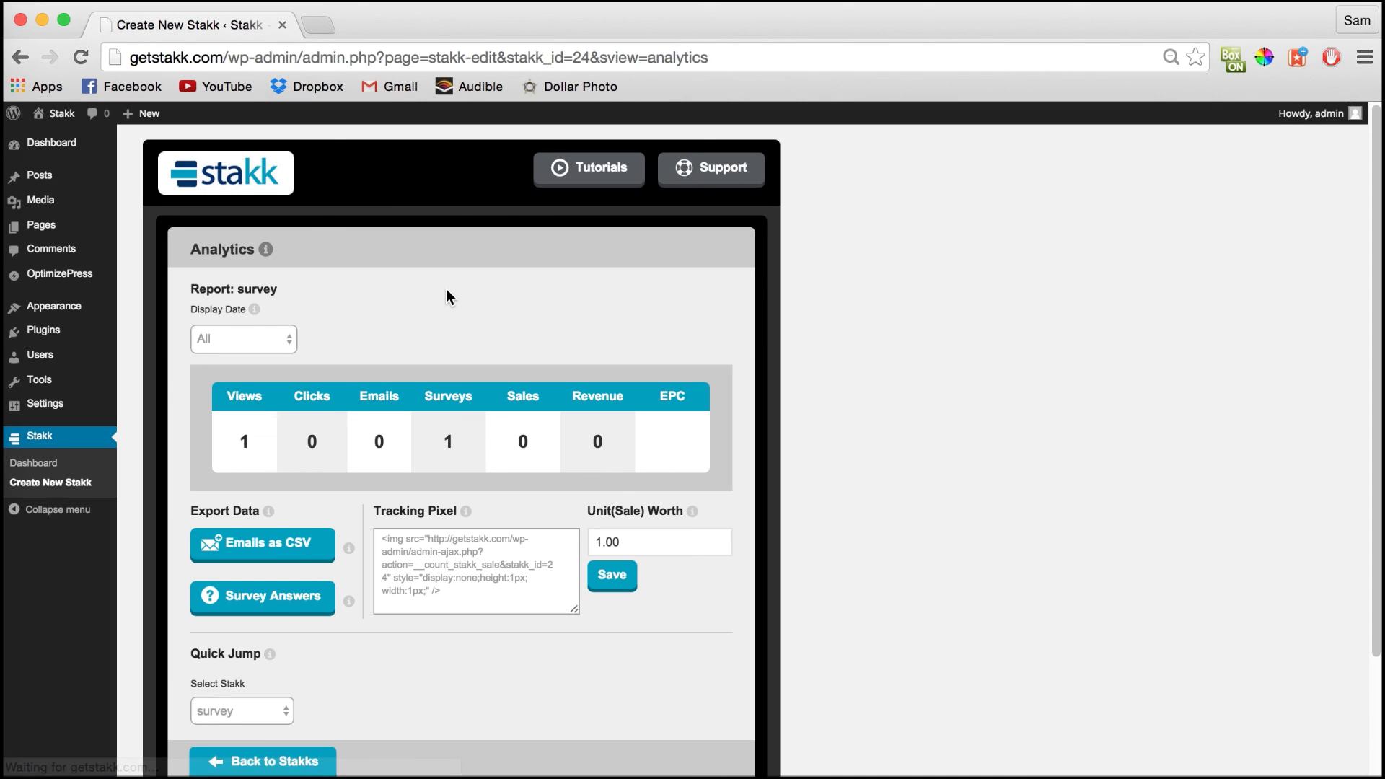
drag(1375, 230, 1371, 347)
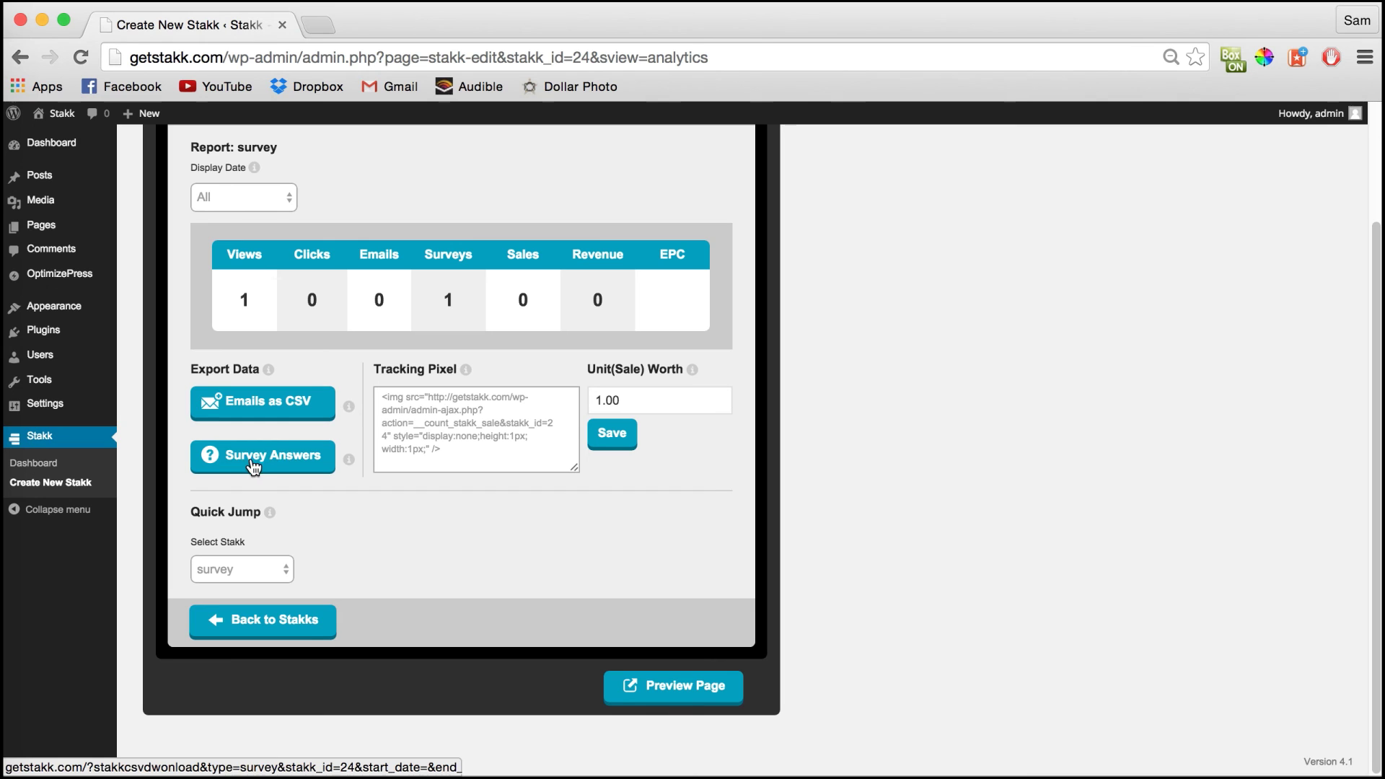
click(297, 454)
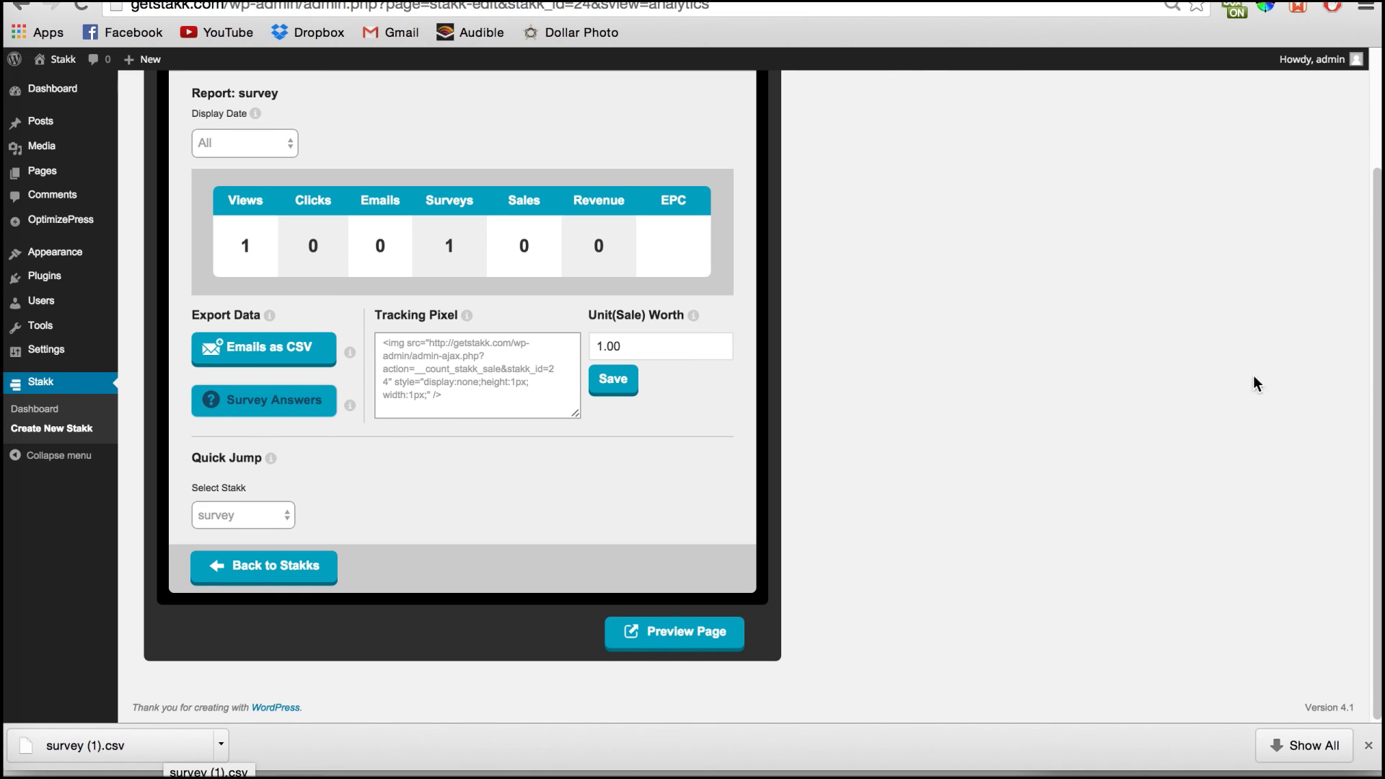
drag(1368, 259, 1367, 119)
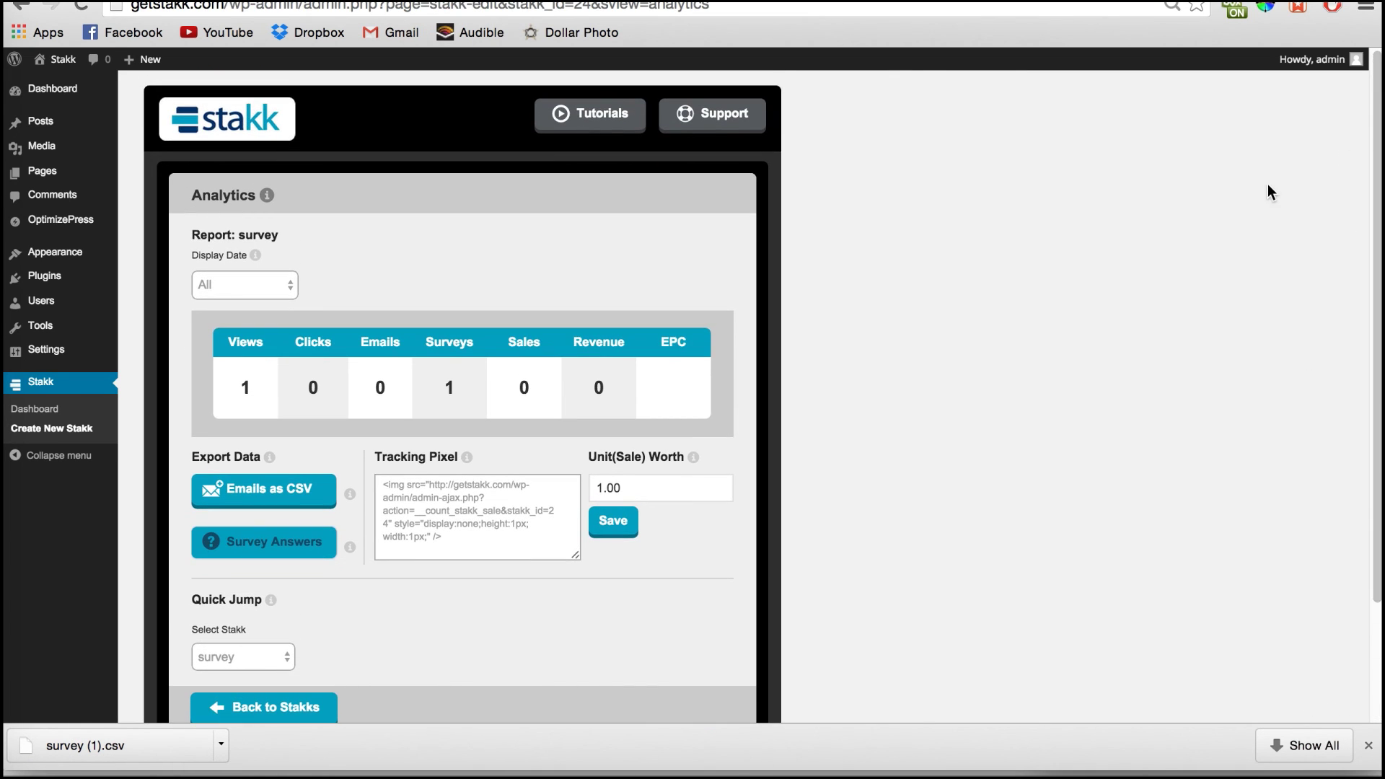